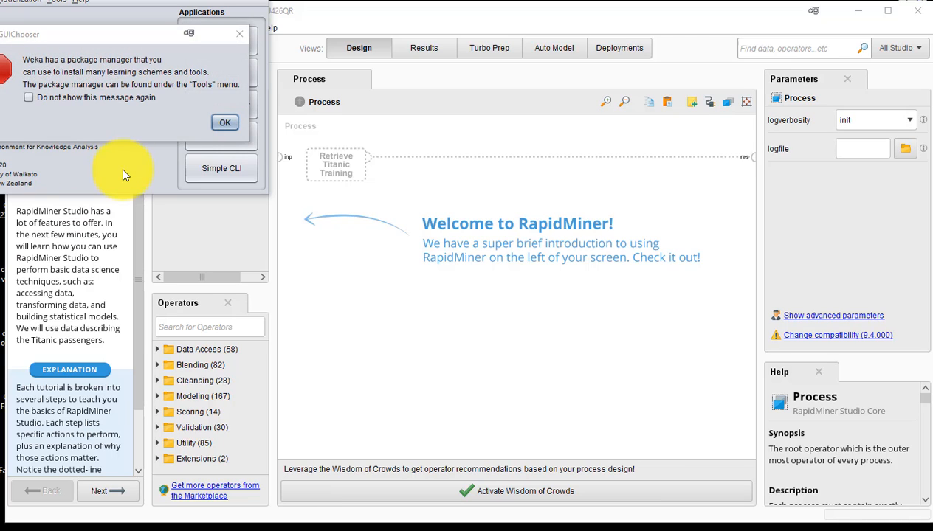
Step: Dismiss the Weka package manager message and move the GUI Chooser window fully into view
click(127, 100)
click(225, 123)
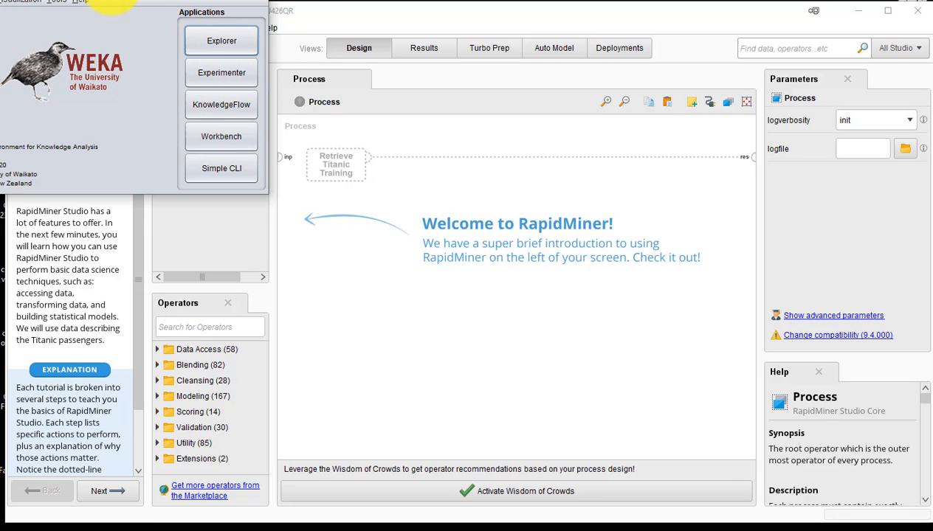
drag(110, 0, 162, 10)
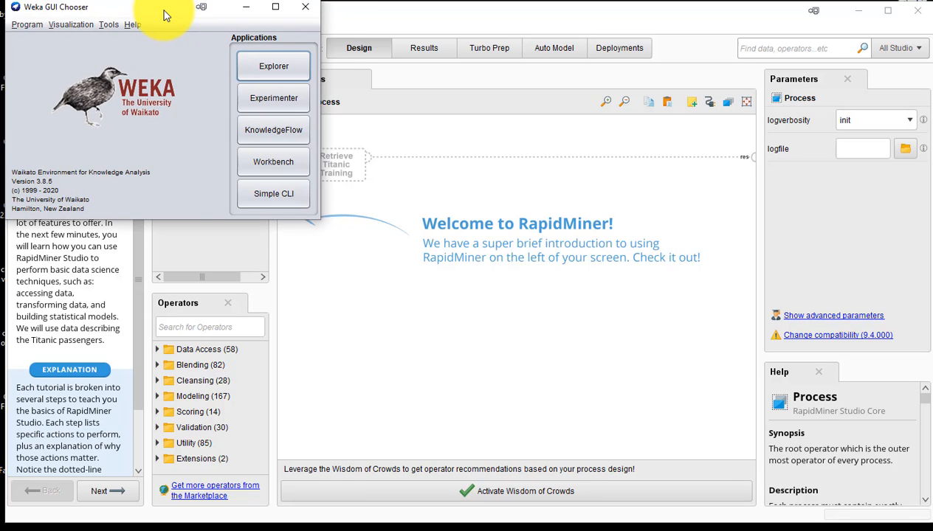
Step: Open the Weka Explorer to view its Preprocess options, and close the Explorer window again
click(280, 67)
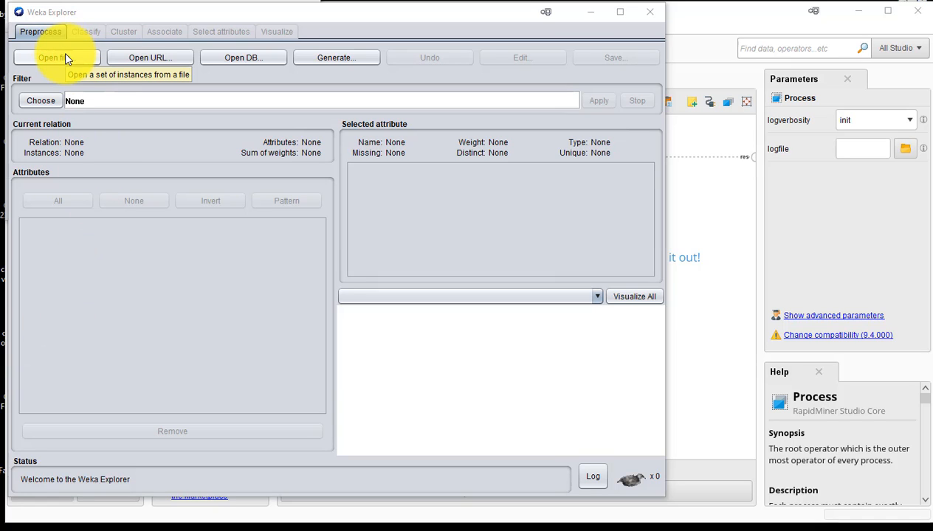
click(649, 11)
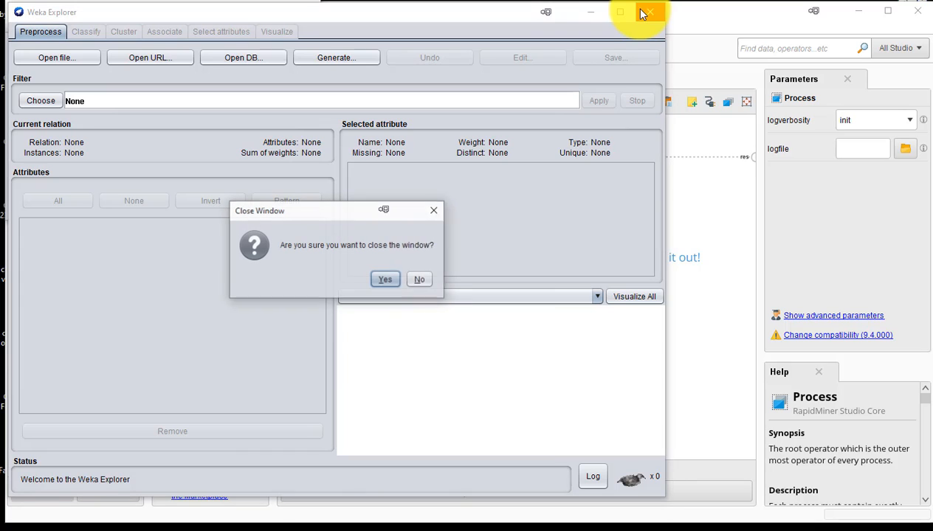
click(386, 282)
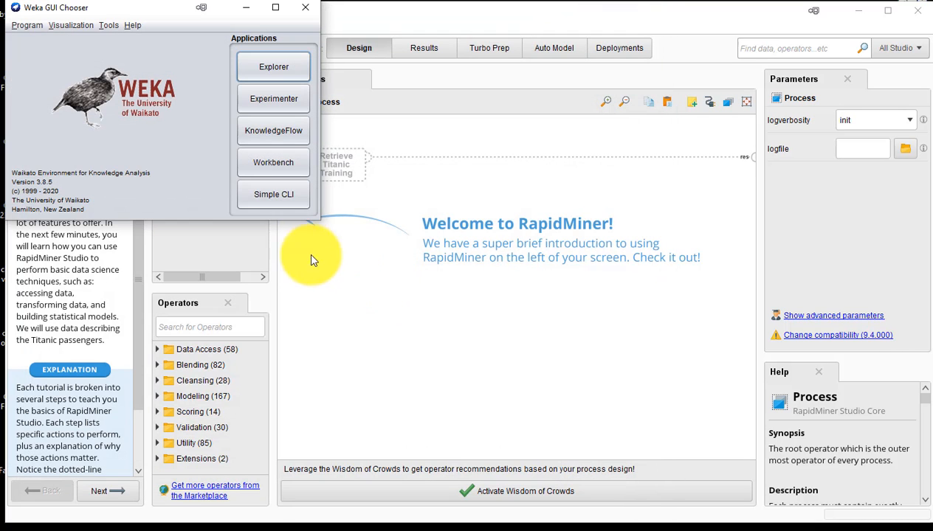
Step: Open the Weka KnowledgeFlow environment and place an ArffLoader data source on the empty flow canvas
click(280, 139)
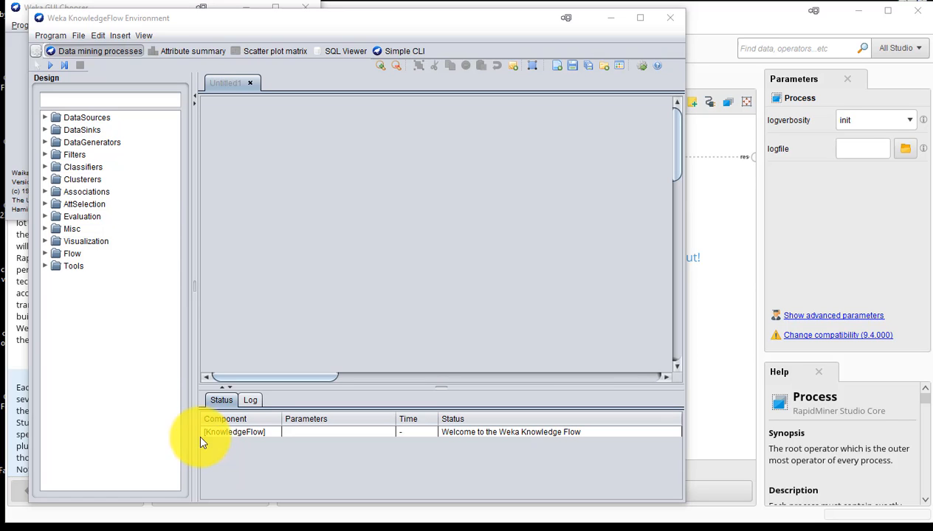
click(45, 118)
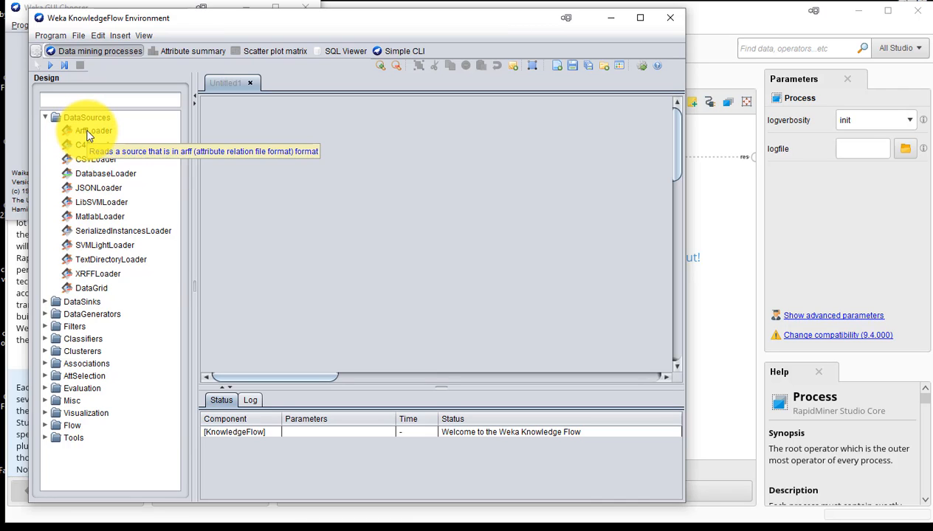
click(88, 133)
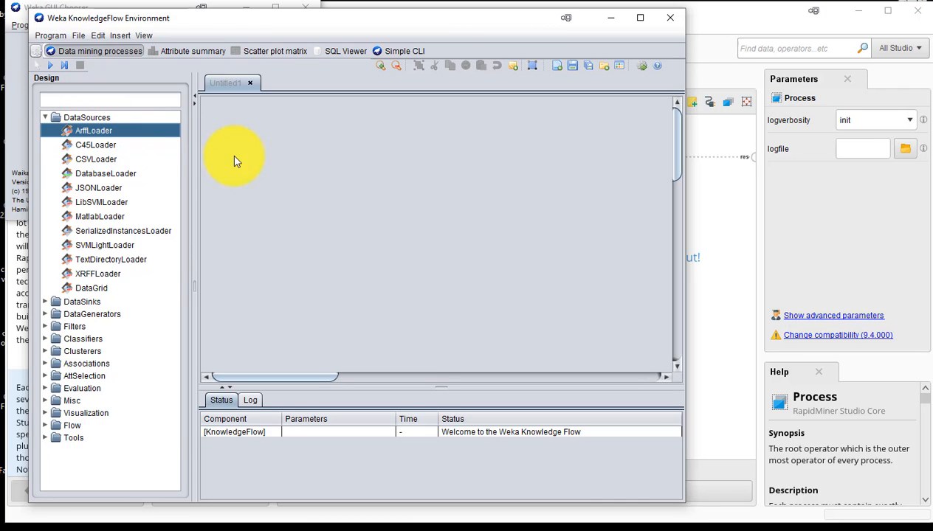
click(101, 130)
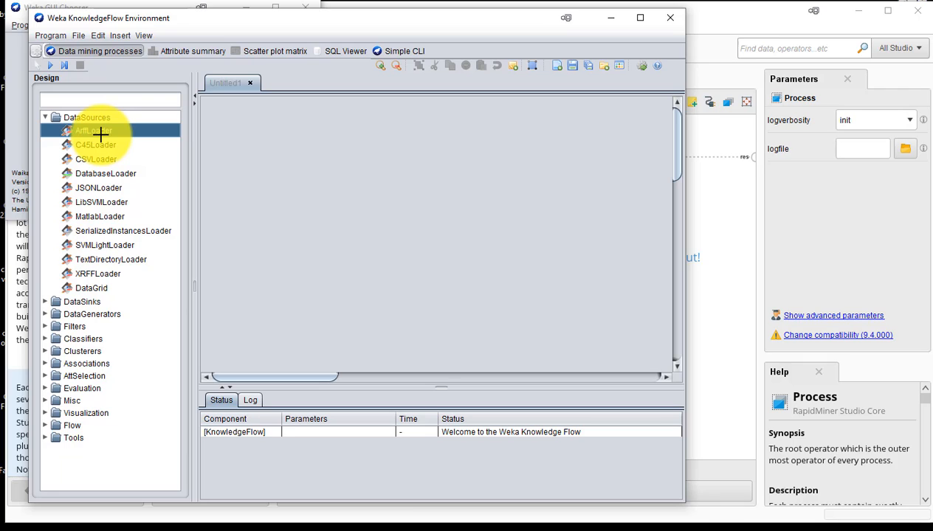
click(237, 159)
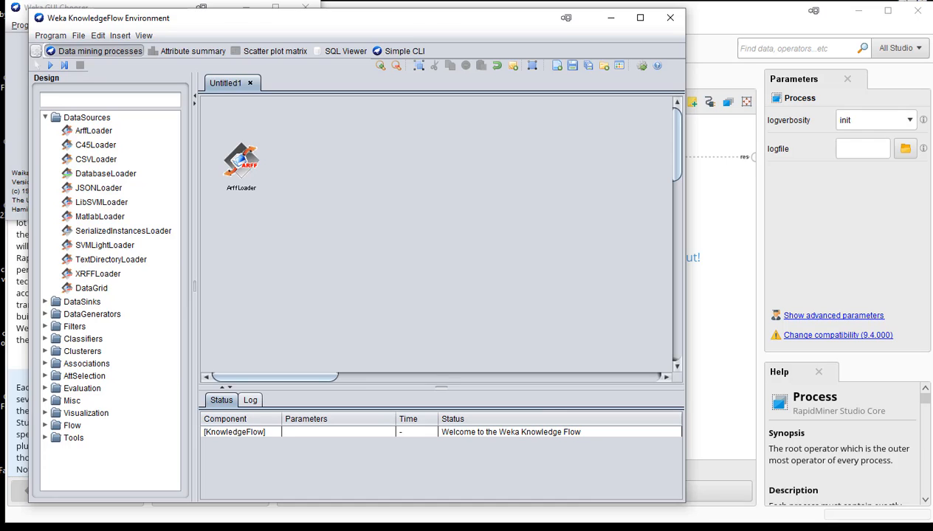
Step: Switch to RapidMiner Studio, look through the available panels, and briefly show the Macros panel before closing it
click(20, 361)
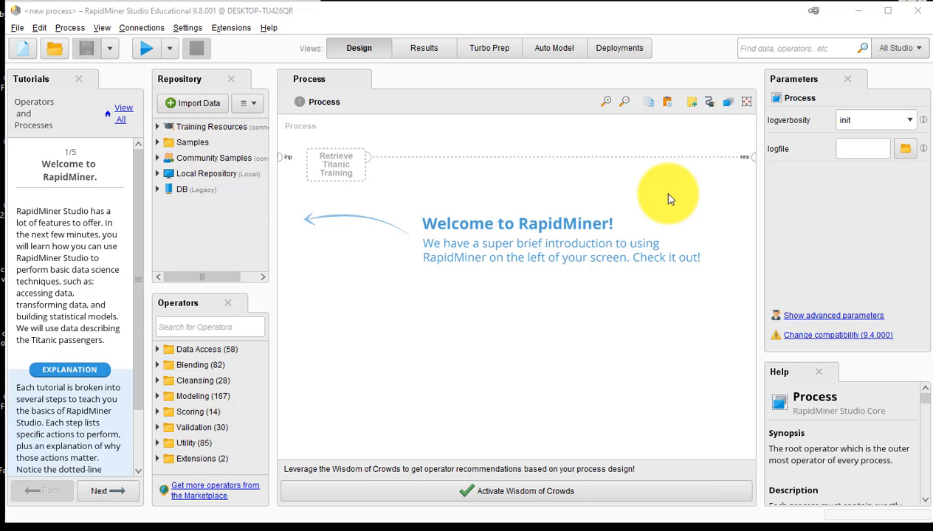
click(102, 28)
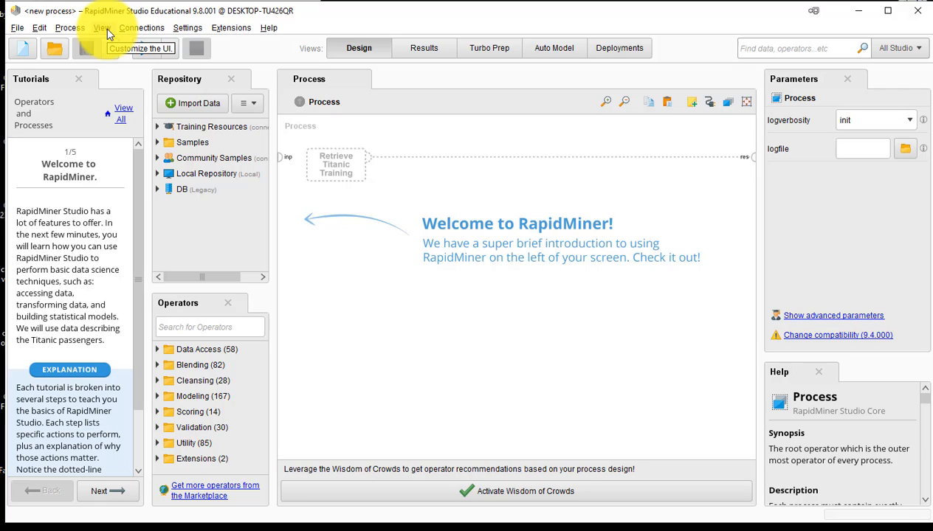
mouse_move(115, 36)
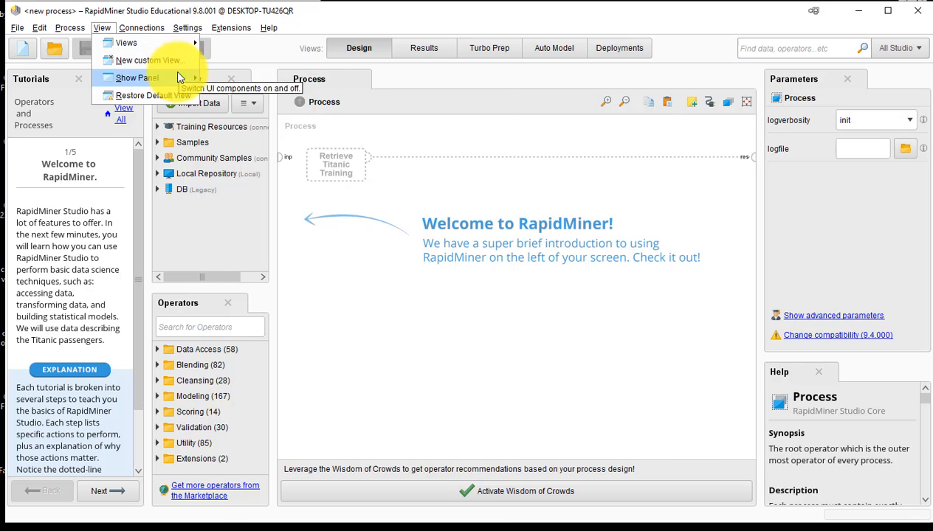
mouse_move(176, 81)
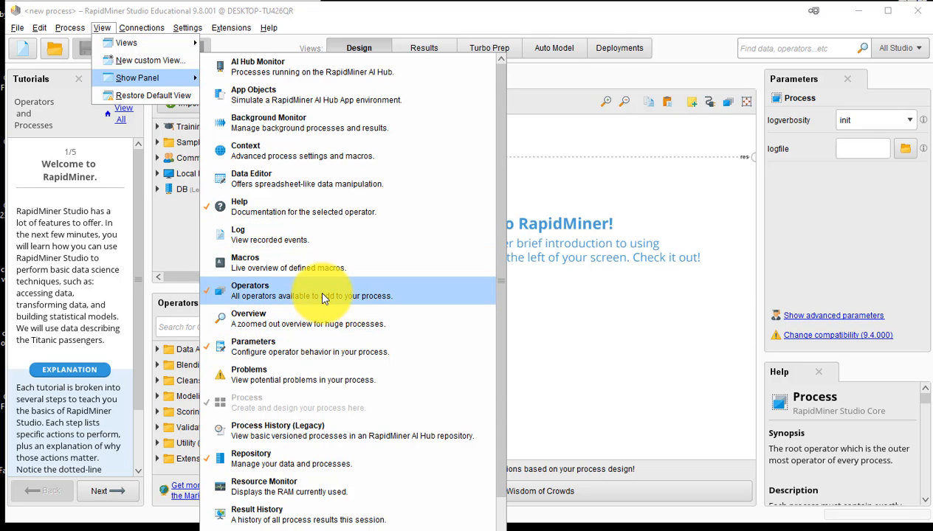
click(322, 269)
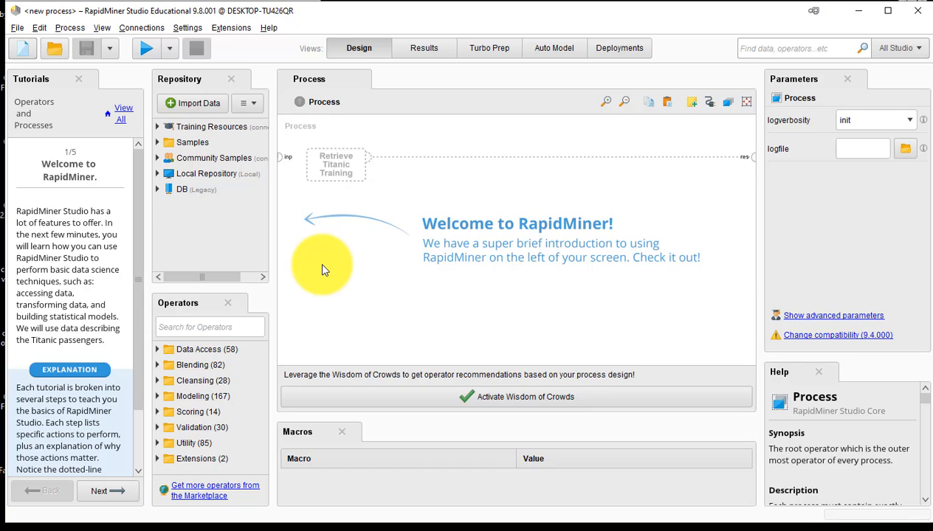
click(343, 433)
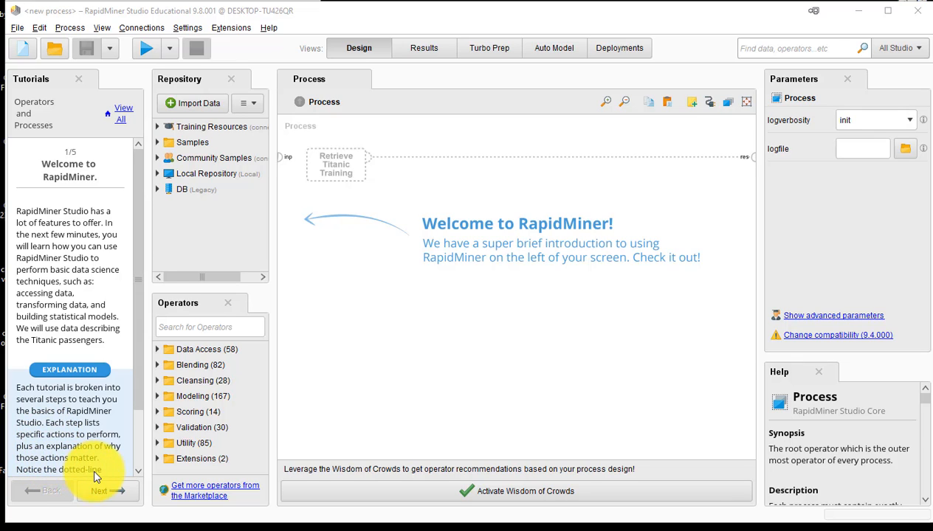
Step: Read the tutorial's Welcome to RapidMiner page through the end of its explanation
scroll(135, 474, down, 2)
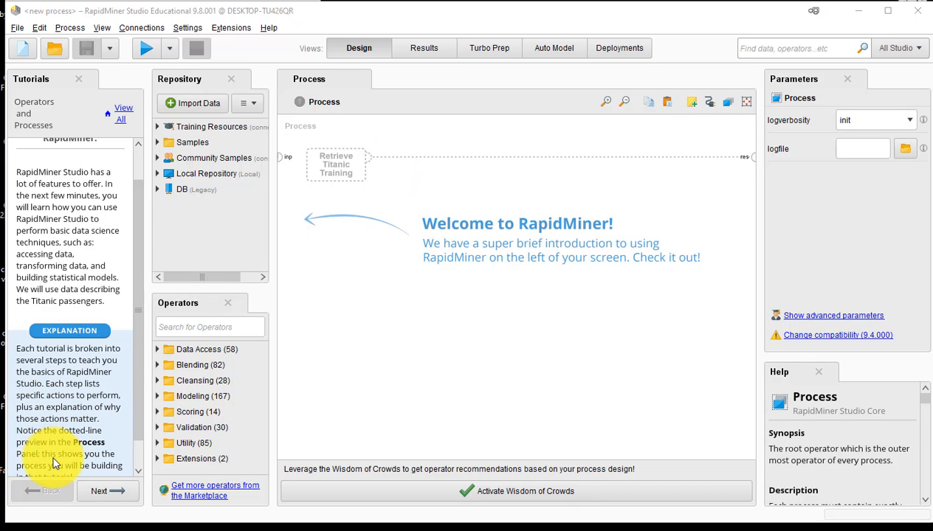
click(139, 472)
scroll(139, 474, down, 1)
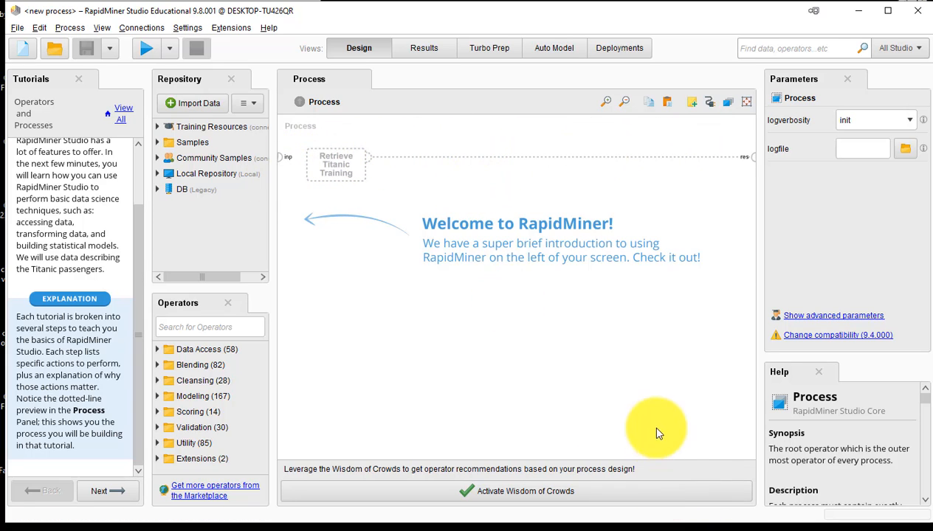
Step: Switch to Weka KnowledgeFlow to view the ArffLoader flow for comparison, and return to RapidMiner Studio
mouse_move(717, 520)
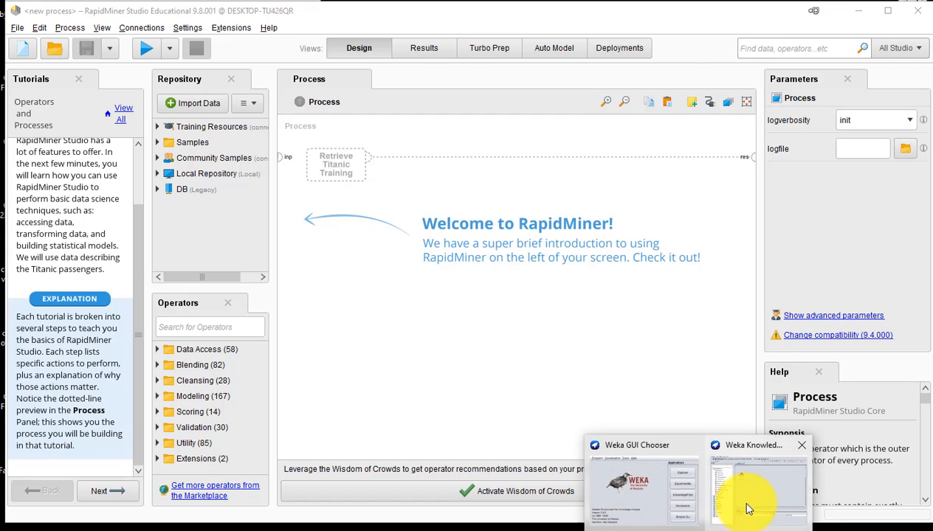
click(748, 509)
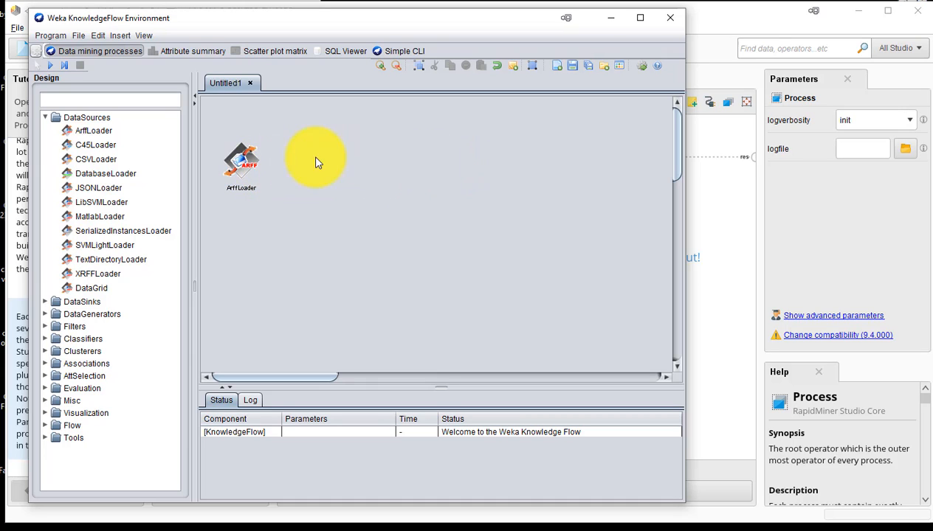
click(712, 201)
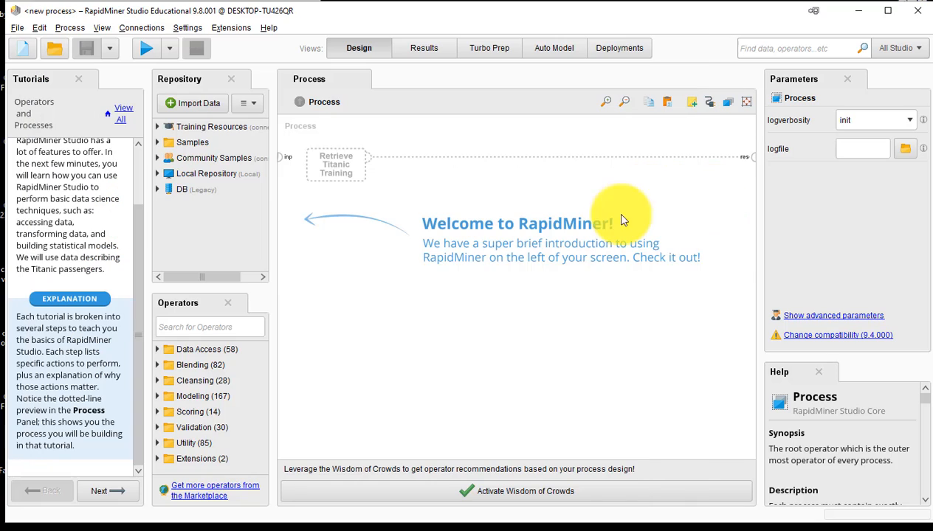
Step: Advance the tutorial to the Retrieve data page and close the This PC file window covering the workspace
click(100, 499)
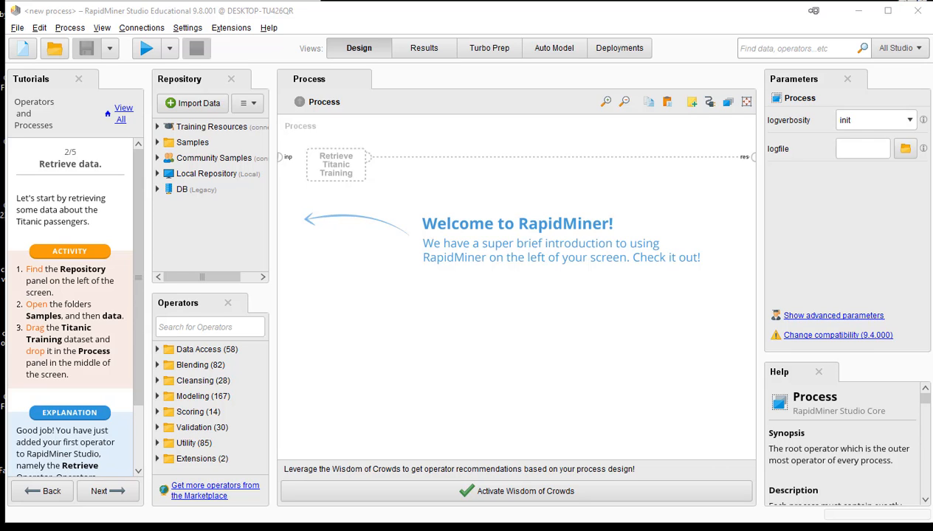
drag(931, 36, 571, 35)
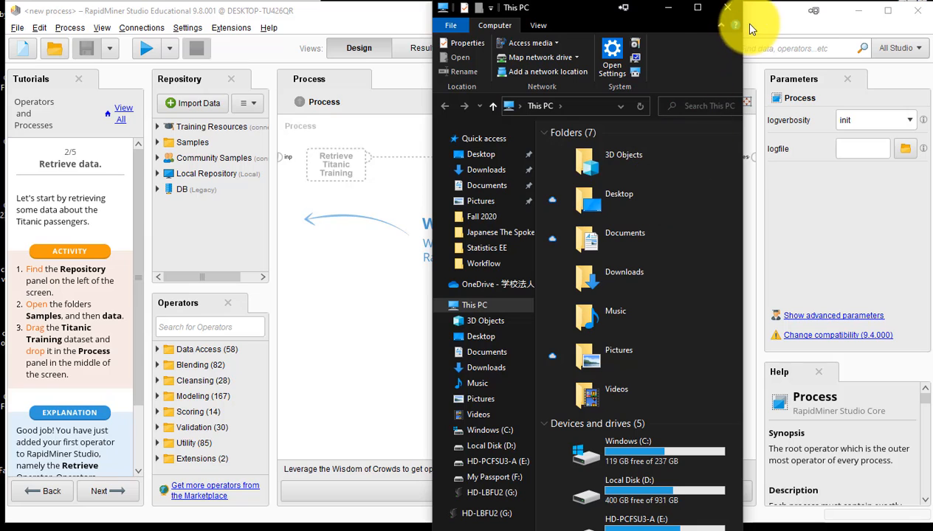
click(728, 10)
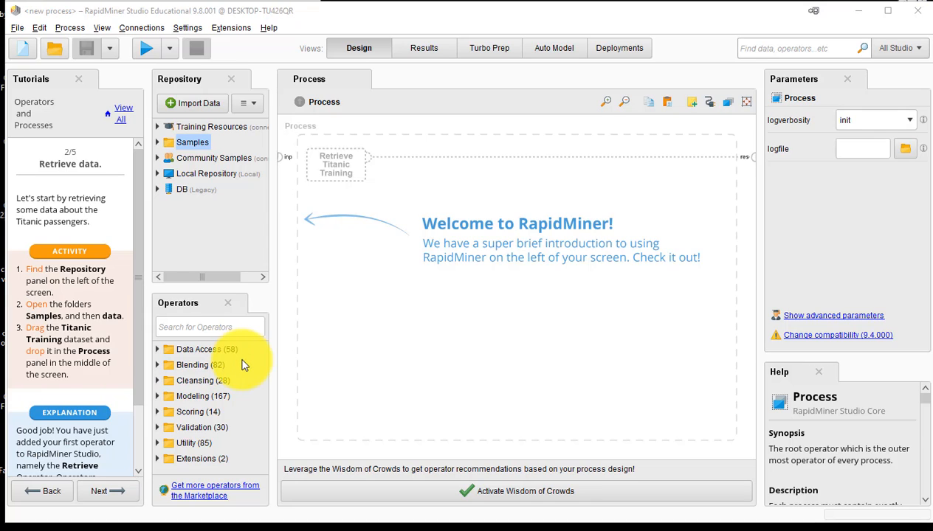
Step: Expand the Samples repository and its data folder to examine the sample datasets, and collapse Samples again
click(198, 144)
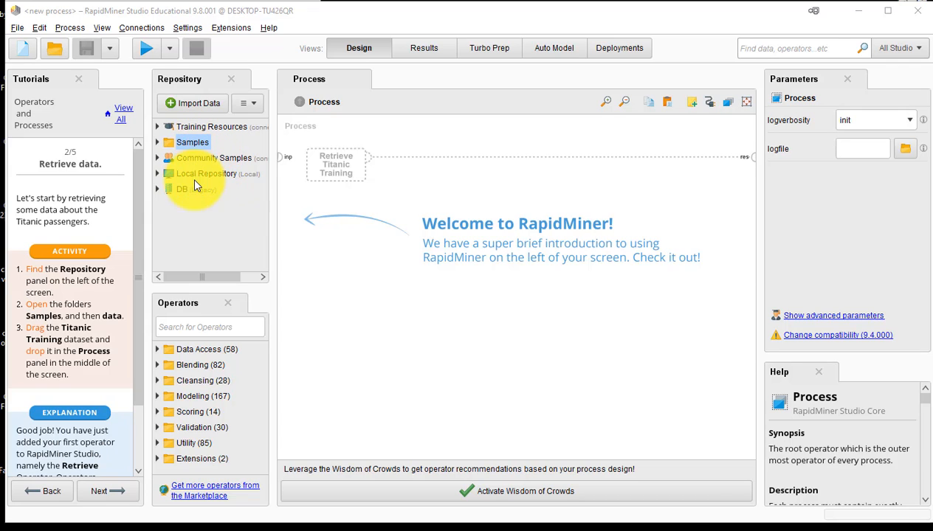
click(158, 142)
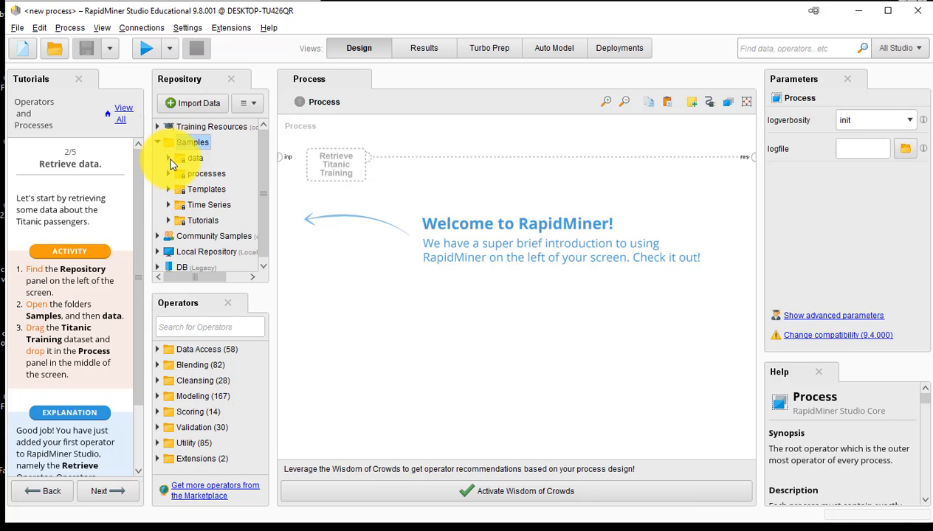
double_click(171, 159)
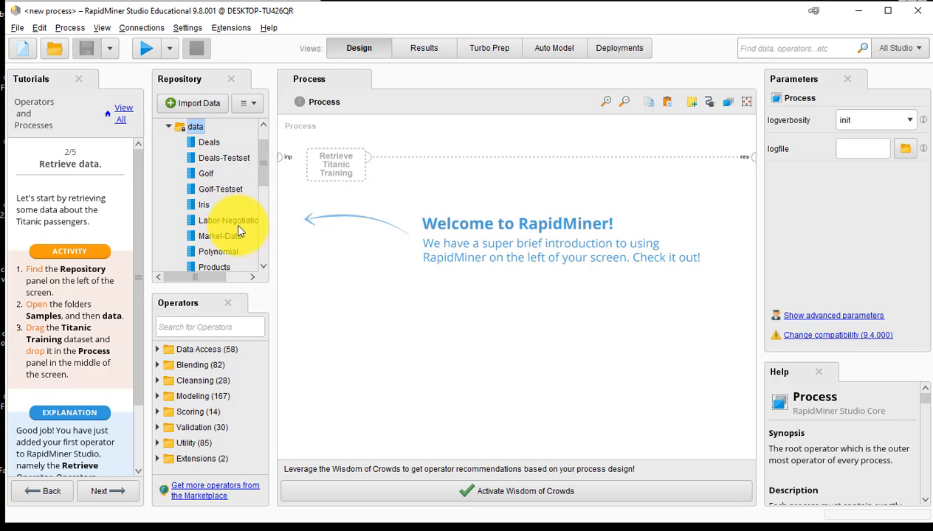
scroll(261, 246, down, 3)
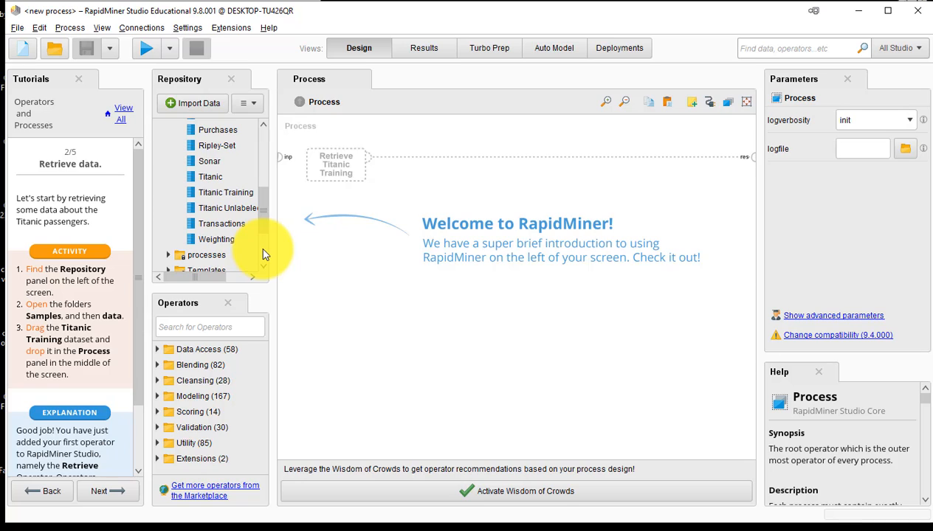
scroll(266, 240, down, 2)
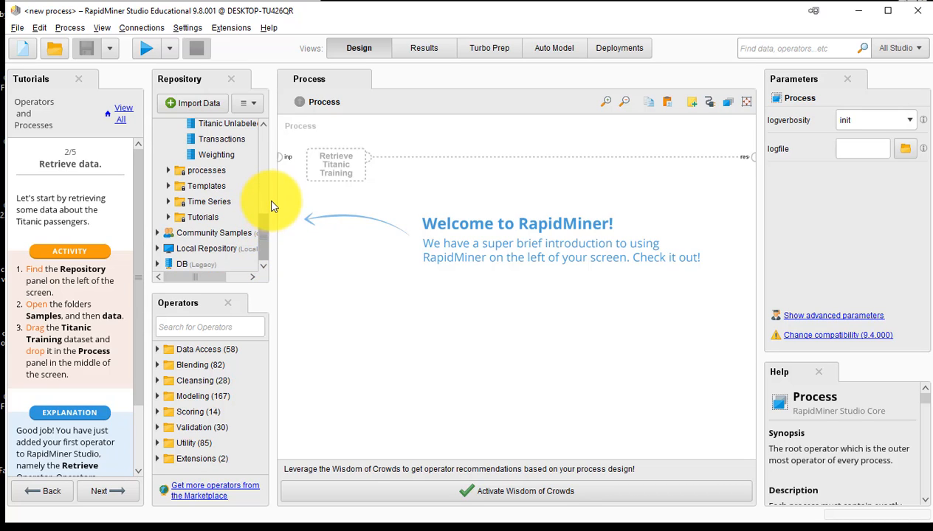
scroll(263, 185, up, 3)
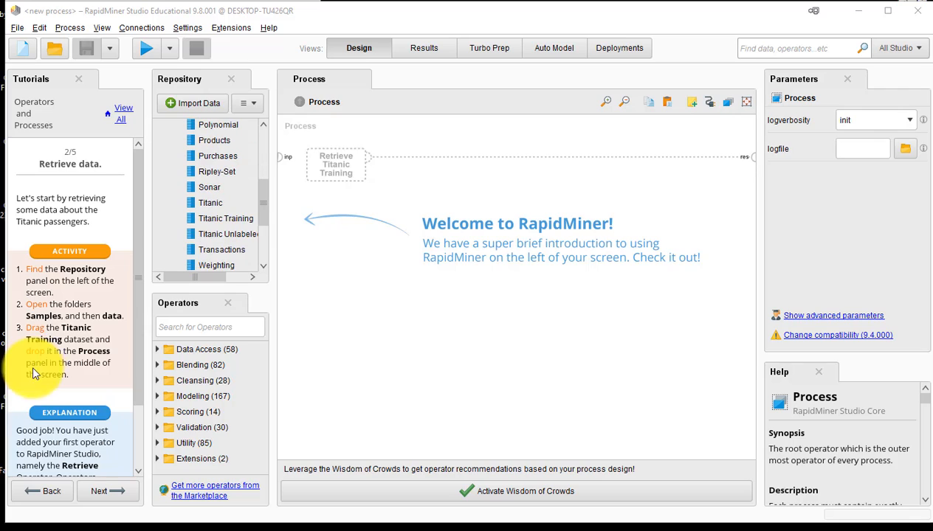
scroll(267, 138, up, 10)
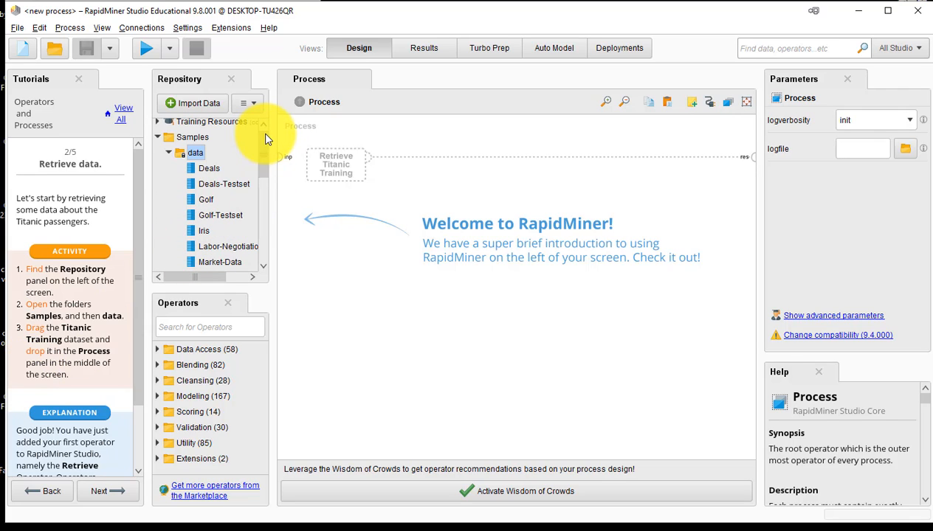
click(158, 143)
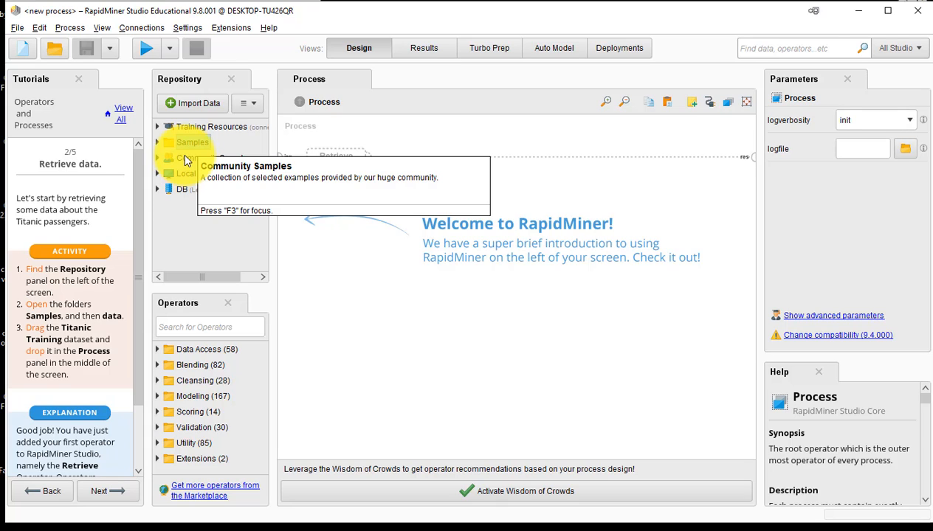
Step: Add the Titanic Training dataset from the Samples data folder to the process as a Retrieve operator
click(157, 142)
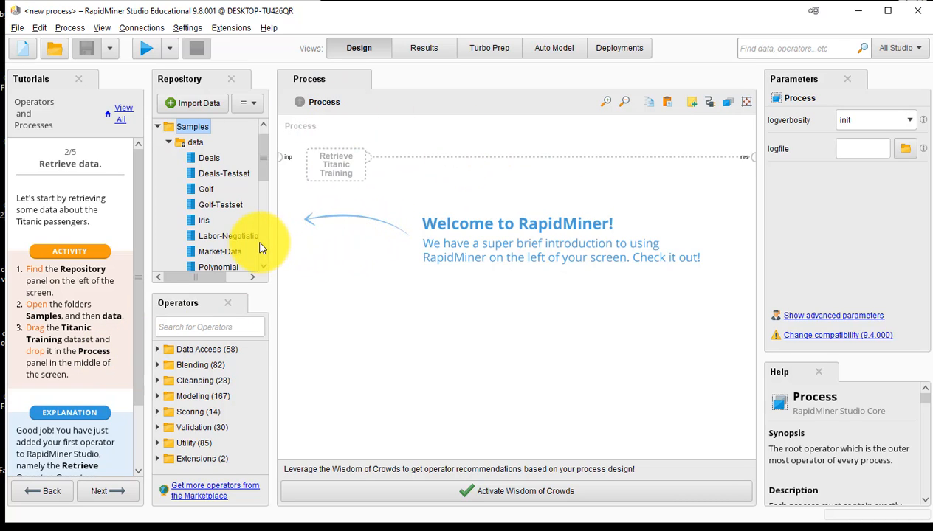
scroll(257, 225, down, 3)
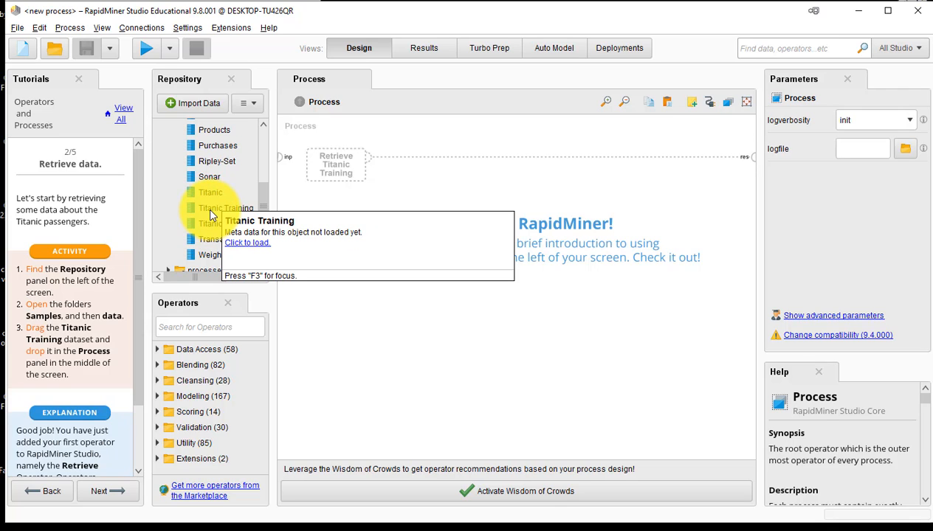
drag(209, 208, 447, 251)
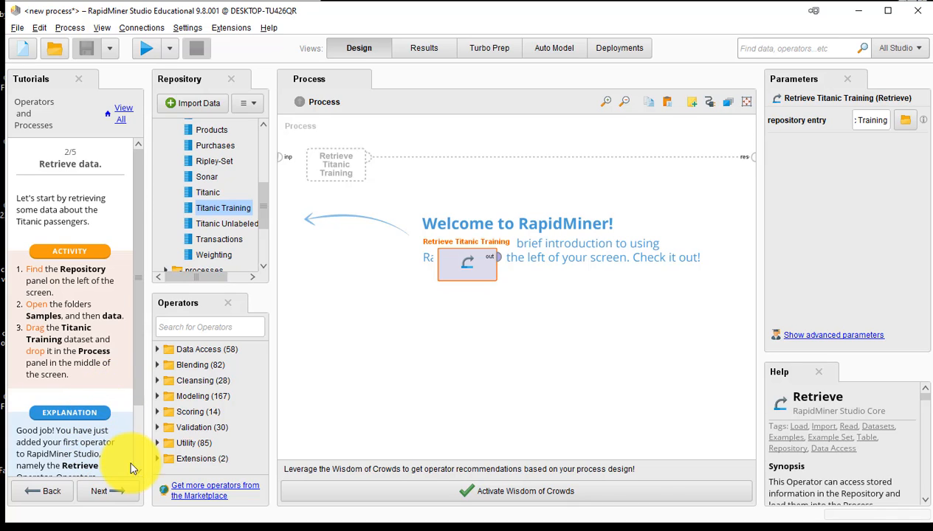
Step: Read the explanation on the Retrieve data tutorial page and look back through the datasets in the Samples data folder
scroll(137, 468, down, 3)
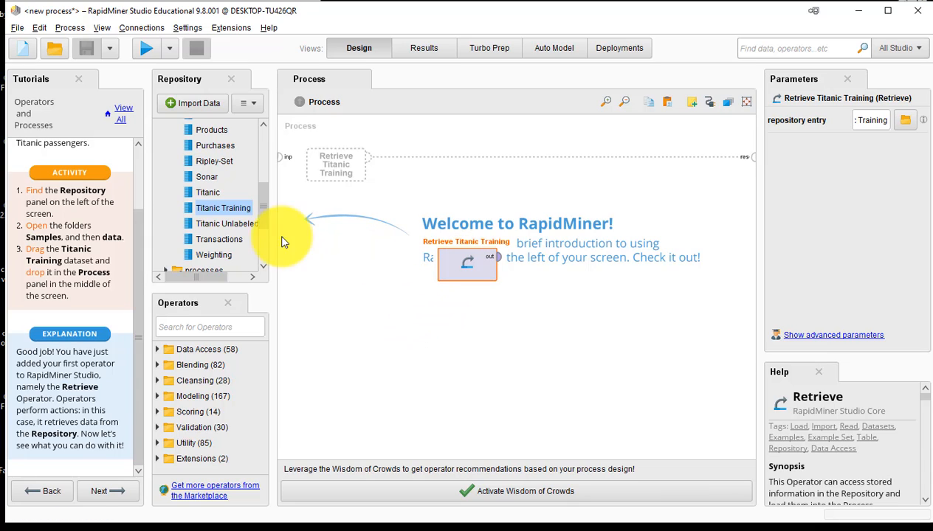
click(210, 208)
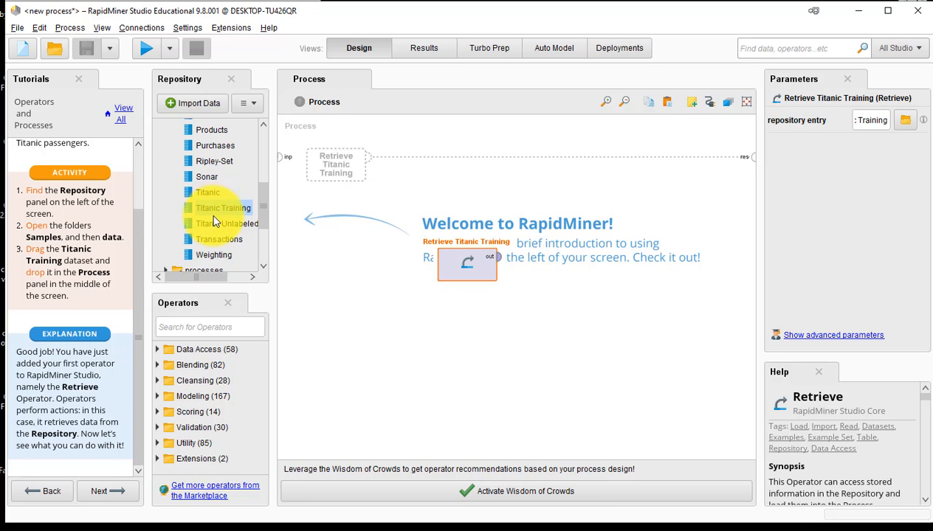
drag(260, 198, 273, 165)
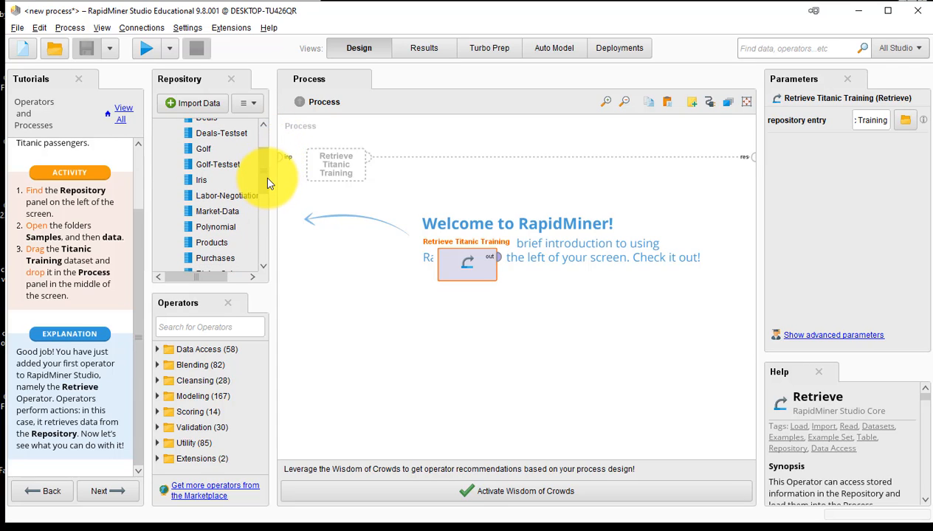
drag(267, 183, 250, 157)
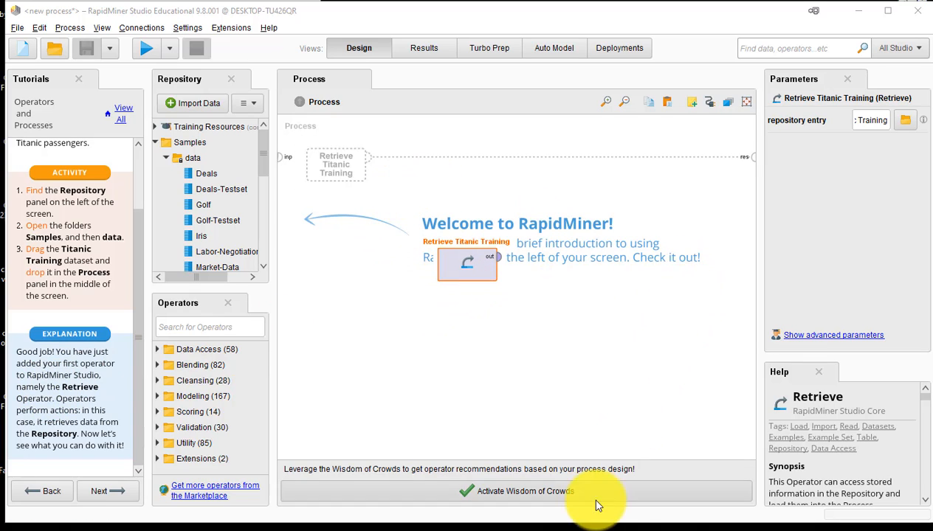
Step: Switch to Weka KnowledgeFlow to compare its ArffLoader with the Retrieve operator, and return to RapidMiner Studio
mouse_move(690, 520)
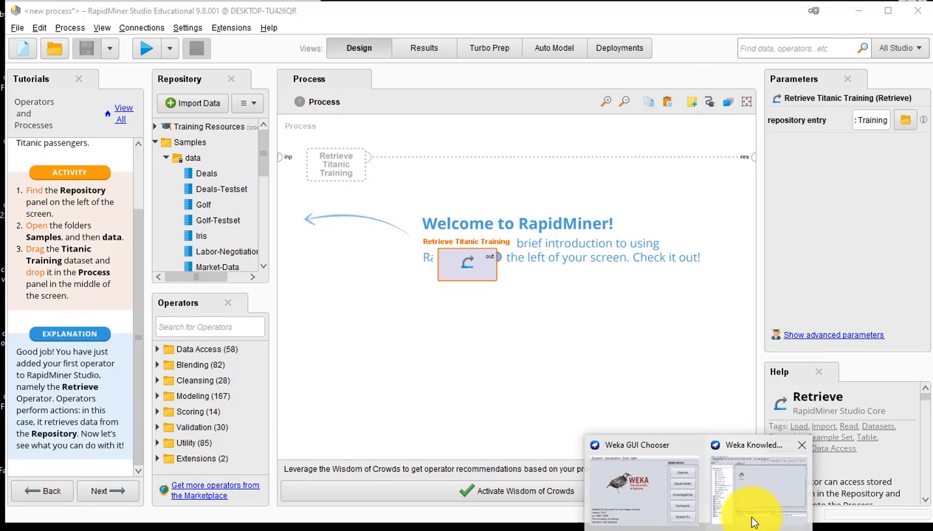
click(753, 520)
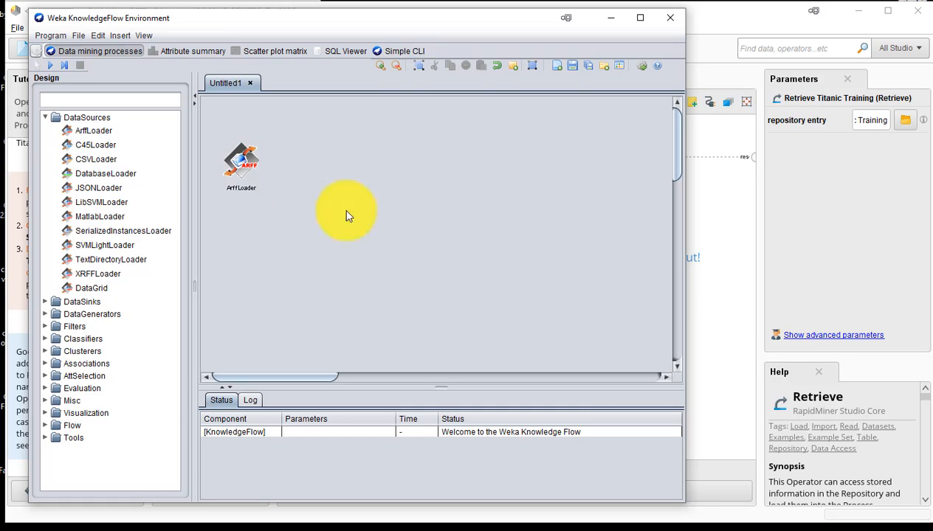
click(708, 288)
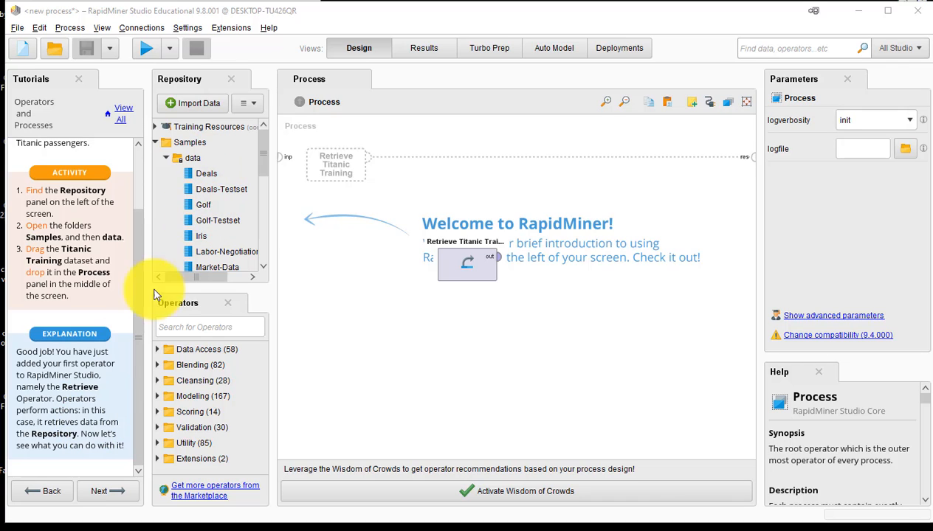
Step: On the tutorial's Building your first process page, move Retrieve Titanic Training onto its placeholder and connect its out port to the res port
click(113, 493)
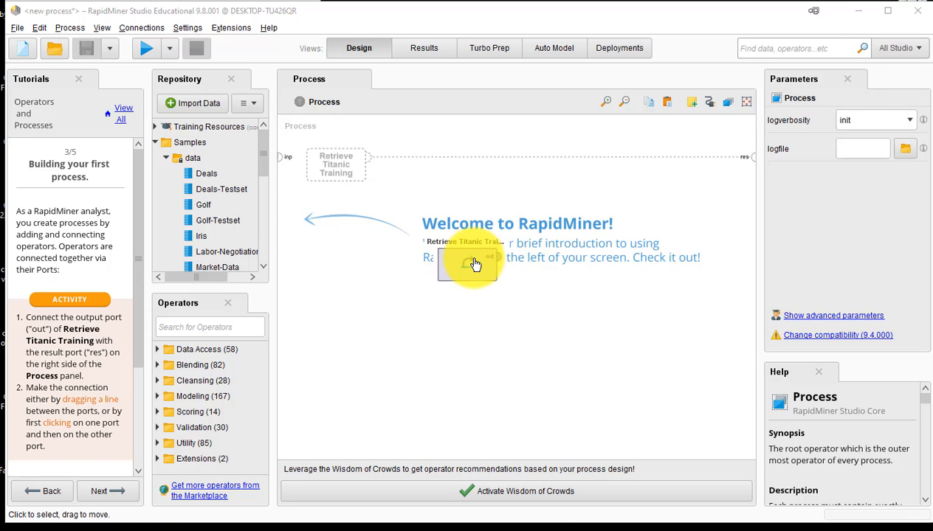
drag(465, 263, 350, 167)
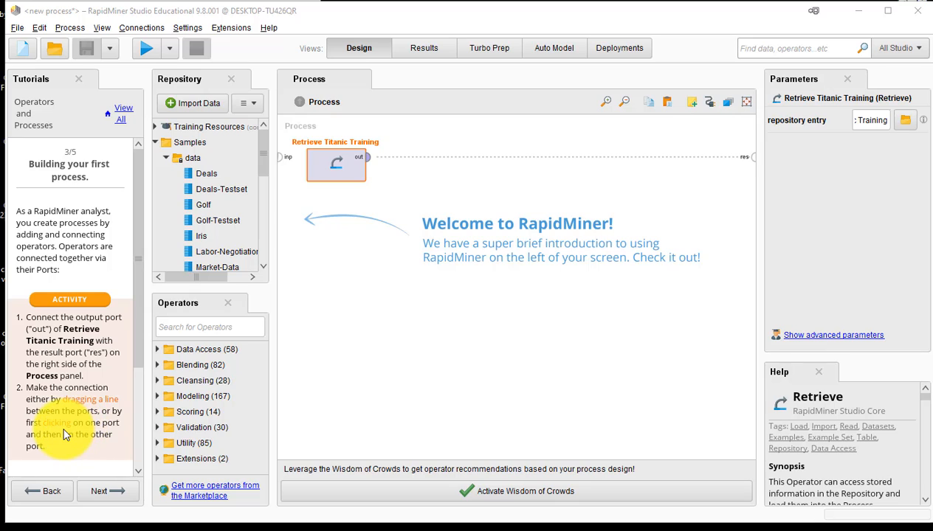
click(369, 160)
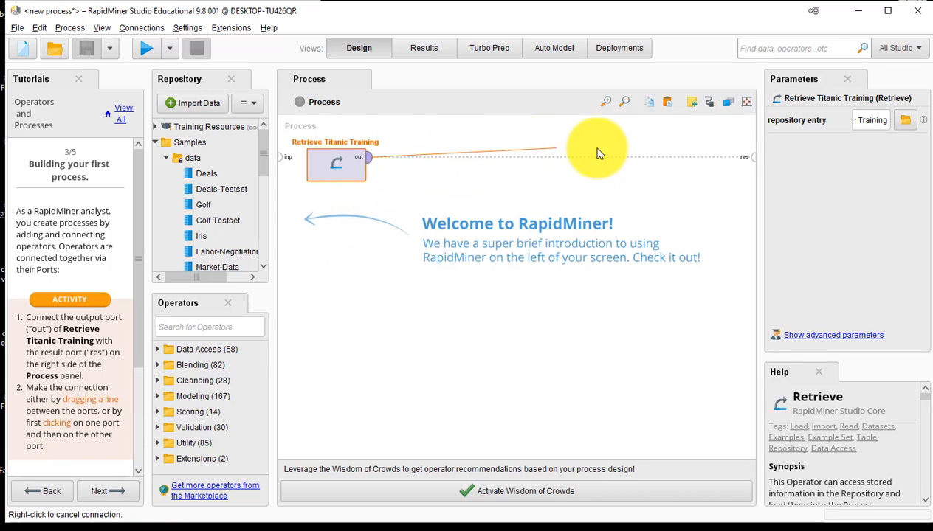
click(751, 157)
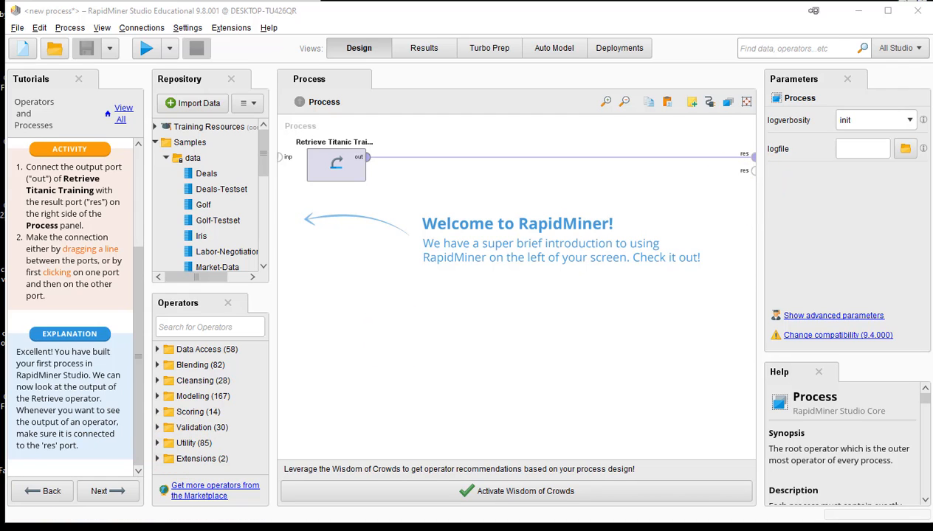
Step: Advance the tutorial to the Running processes page and run the process
click(110, 487)
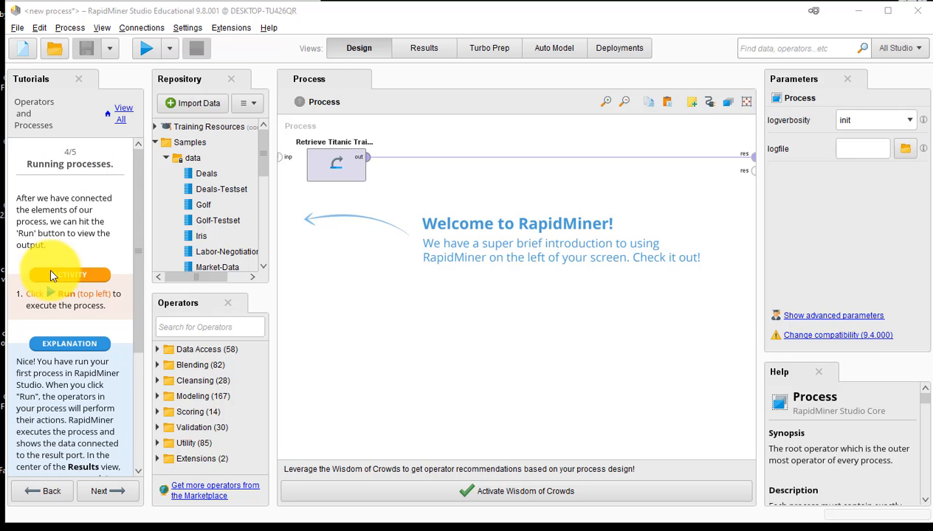
click(145, 49)
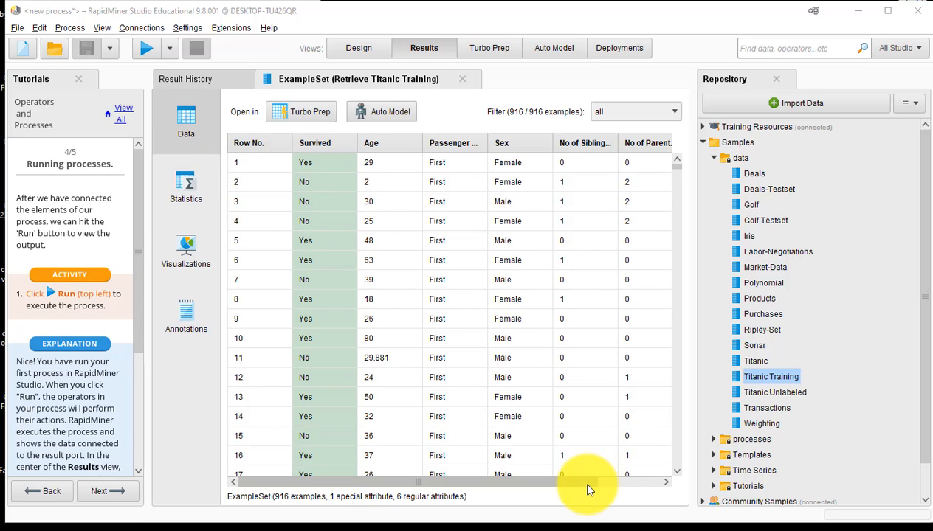
drag(589, 488, 552, 489)
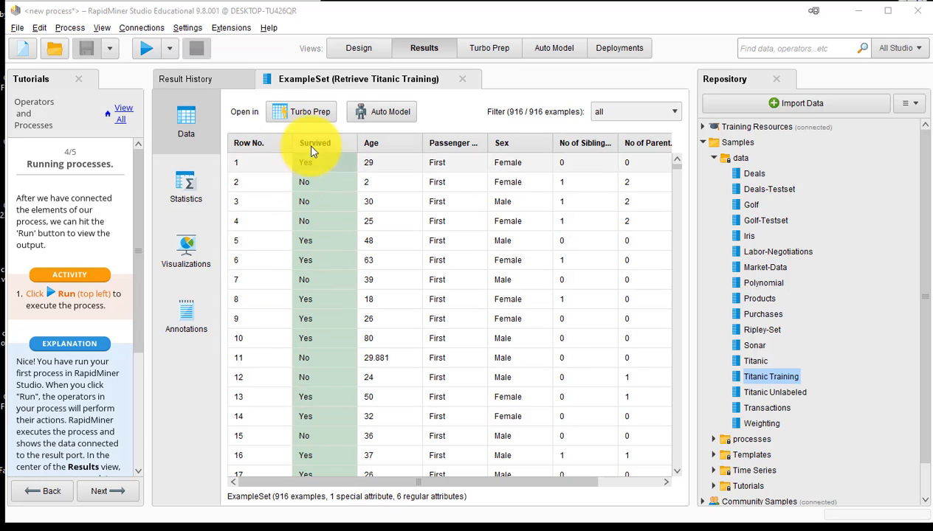
Step: Examine the summaries of the Survived and Age columns in the Titanic Training result table
mouse_move(312, 146)
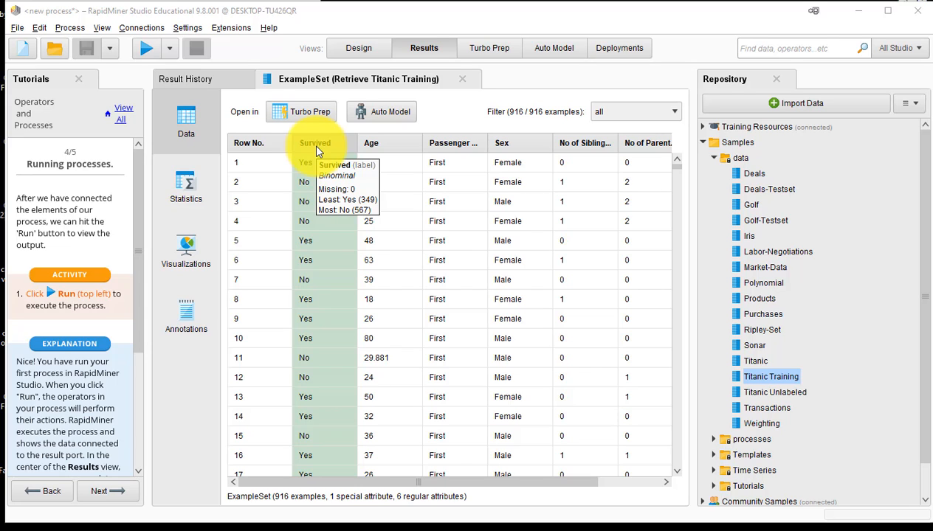
mouse_move(396, 143)
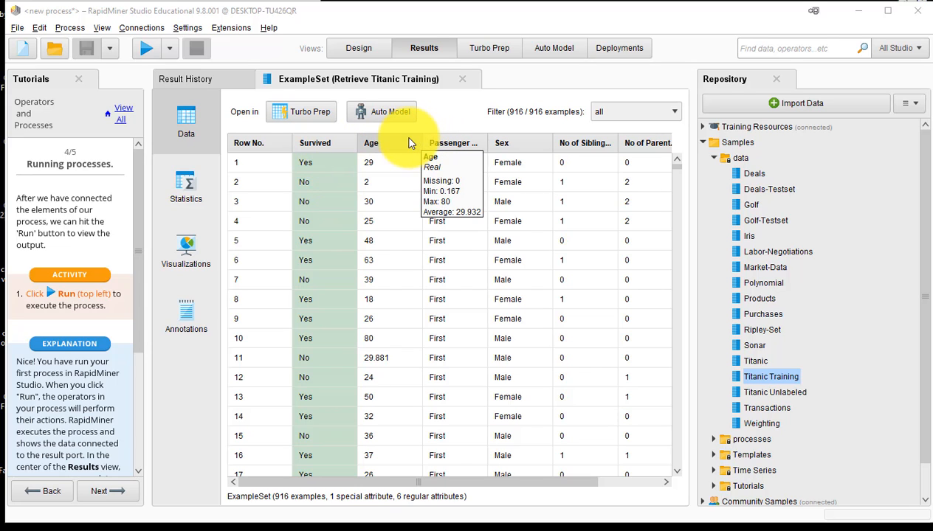
mouse_move(490, 138)
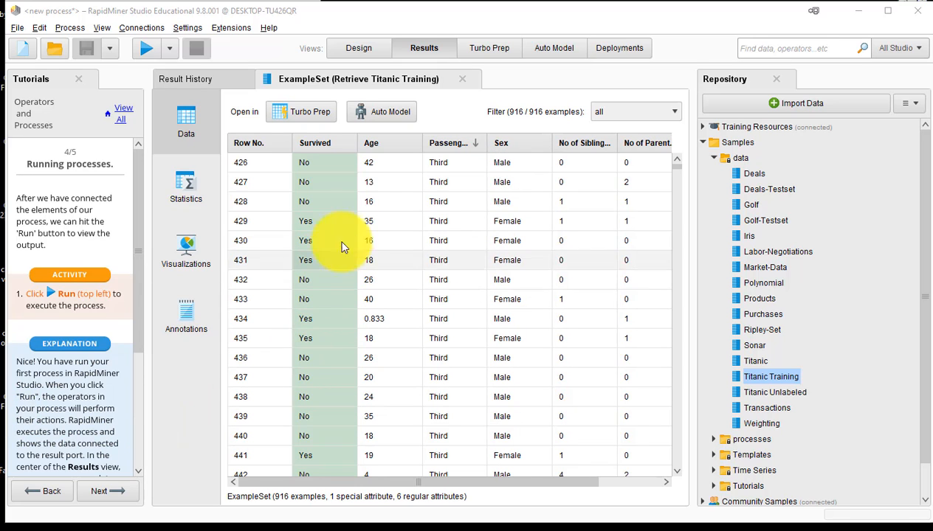
Step: Widen the Passenger Class column to show its full name and sort the result table by row number in ascending order
drag(488, 141, 529, 140)
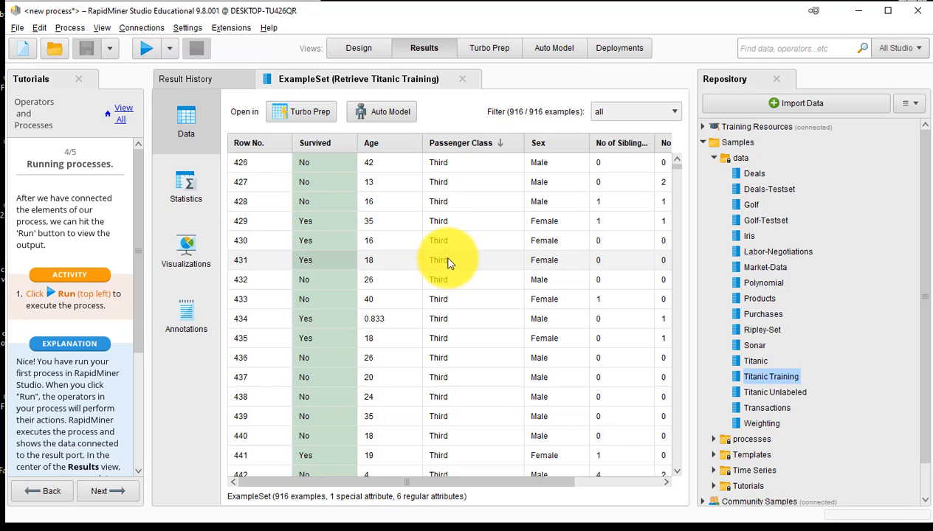
scroll(446, 260, down, 1)
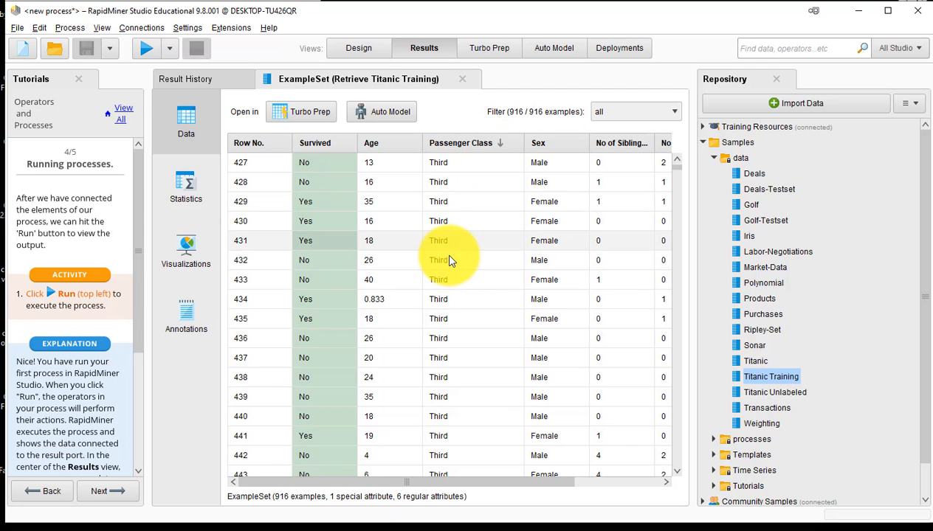
click(262, 147)
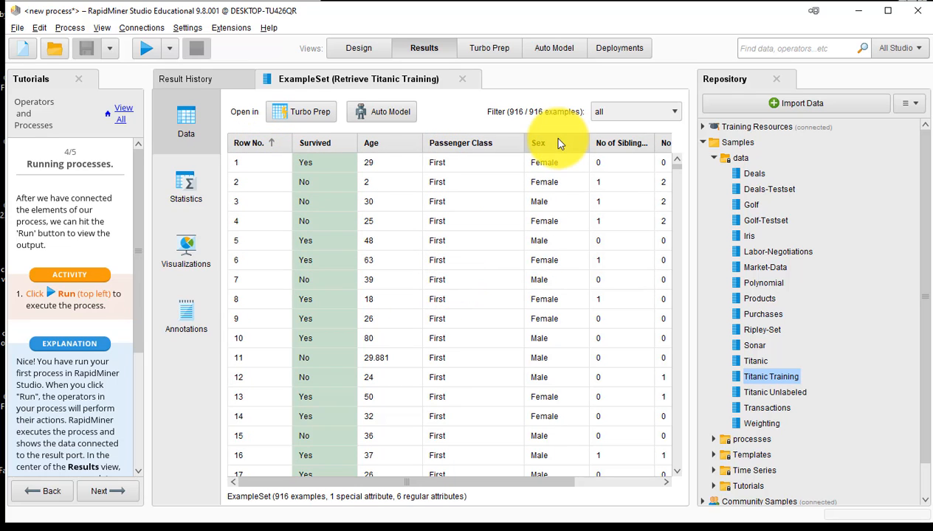
mouse_move(555, 148)
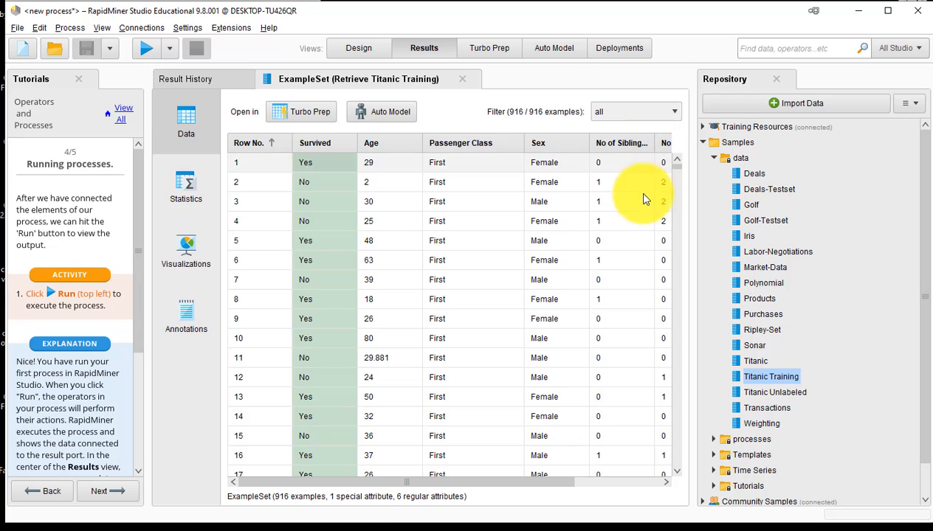
Step: Adjust the widths of the last two columns of the result table so the full Passenger Fare heading fits
click(627, 483)
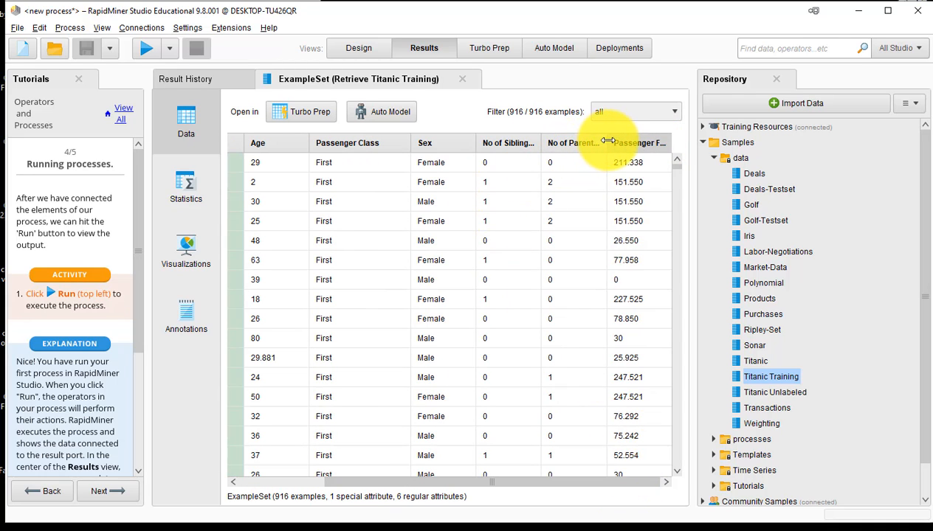
drag(608, 140, 646, 142)
click(645, 482)
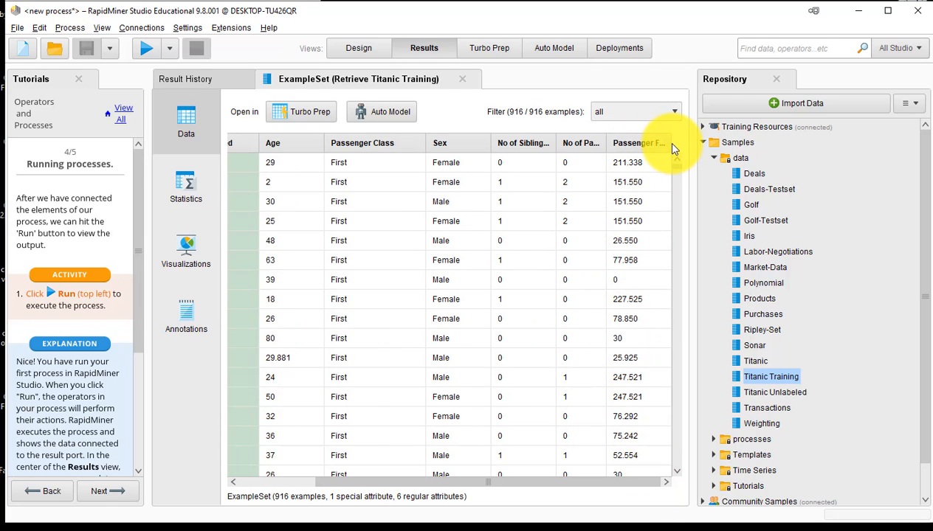
drag(670, 143, 682, 146)
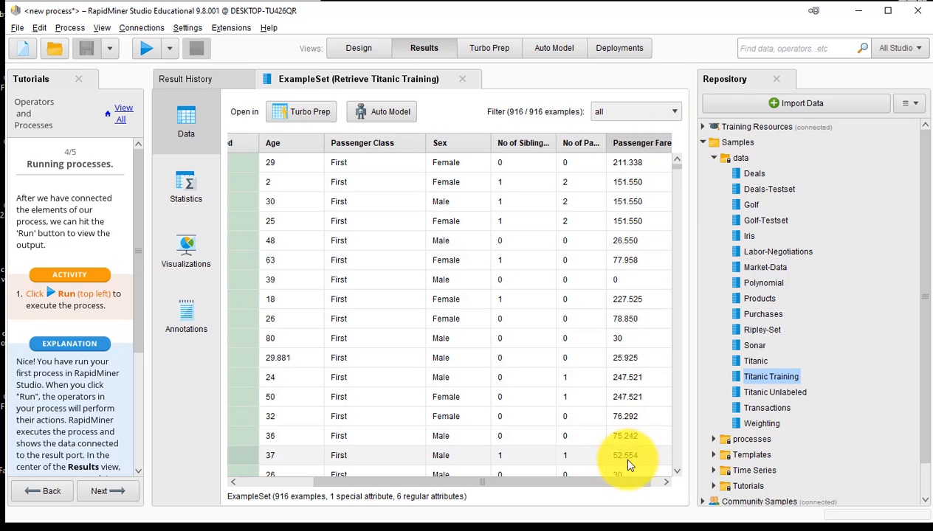
click(649, 484)
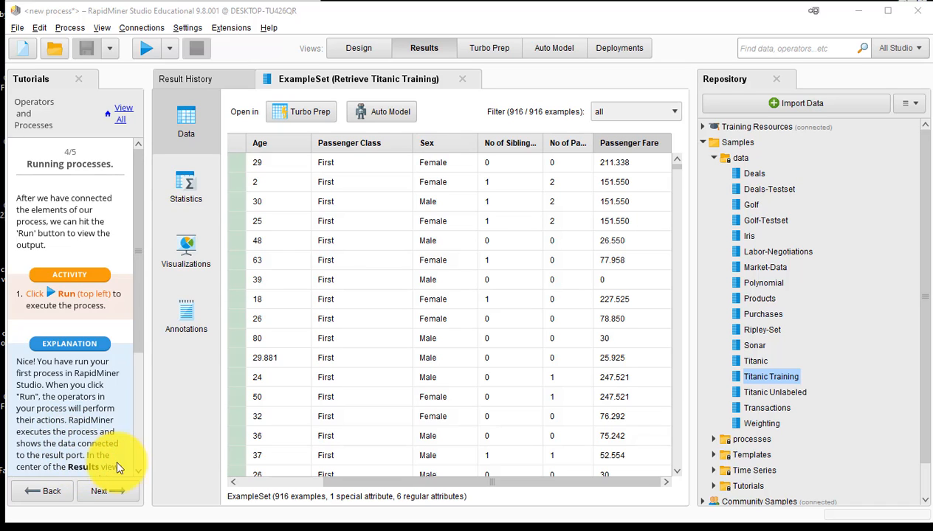
Step: Read the tutorial's explanation of the run results and return to the first columns of the result table
scroll(137, 476, down, 5)
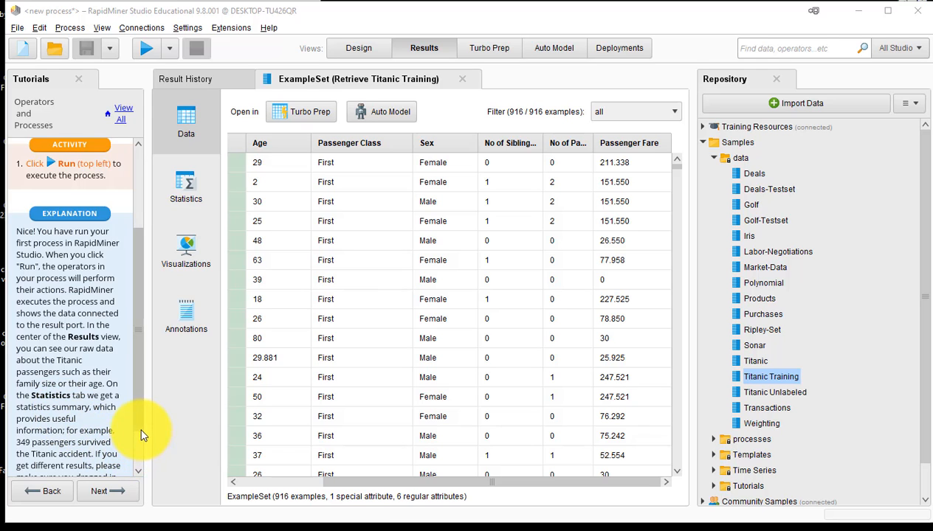
scroll(137, 424, down, 2)
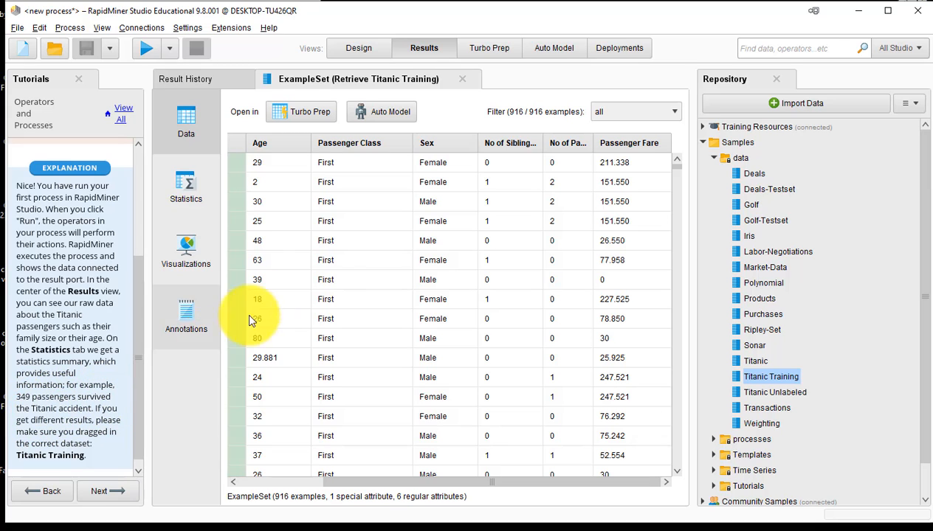
drag(351, 483, 250, 486)
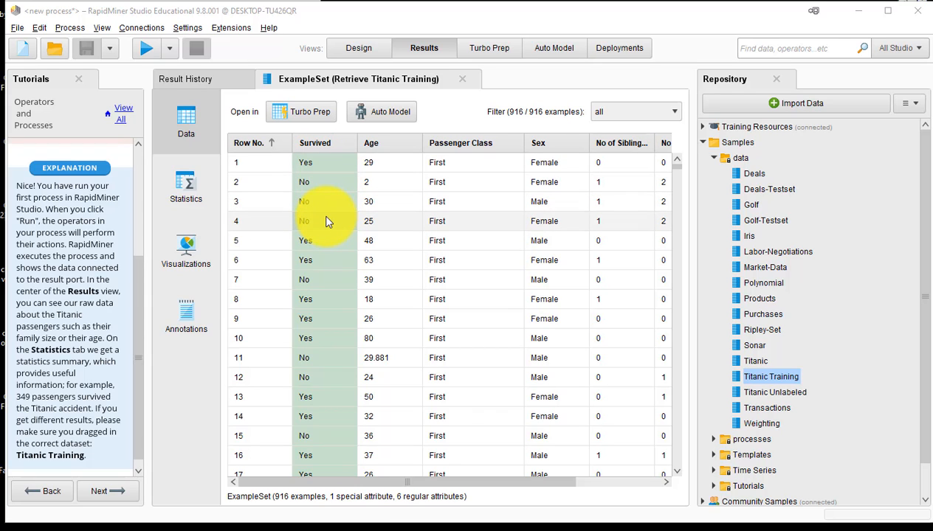
Step: Open the Statistics view of the result and examine the types, missing values and value ranges of all attributes
click(184, 189)
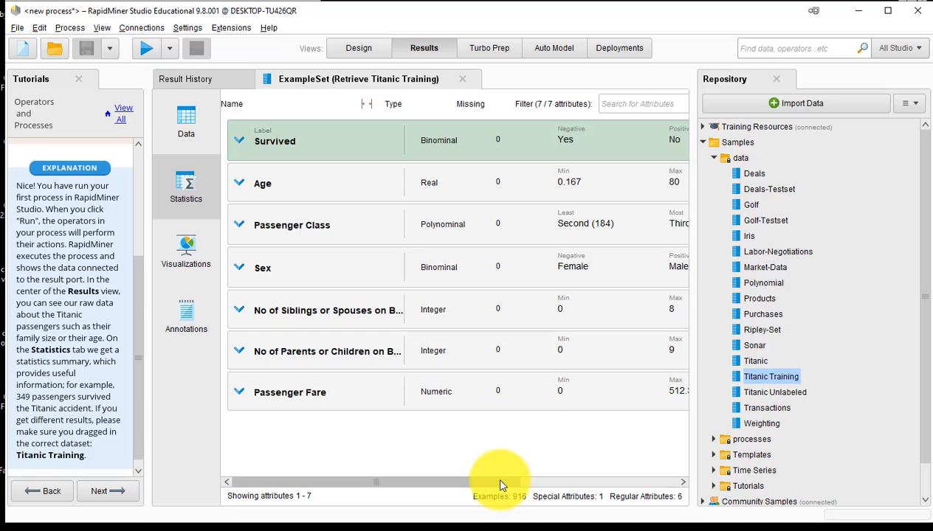
drag(494, 476, 669, 499)
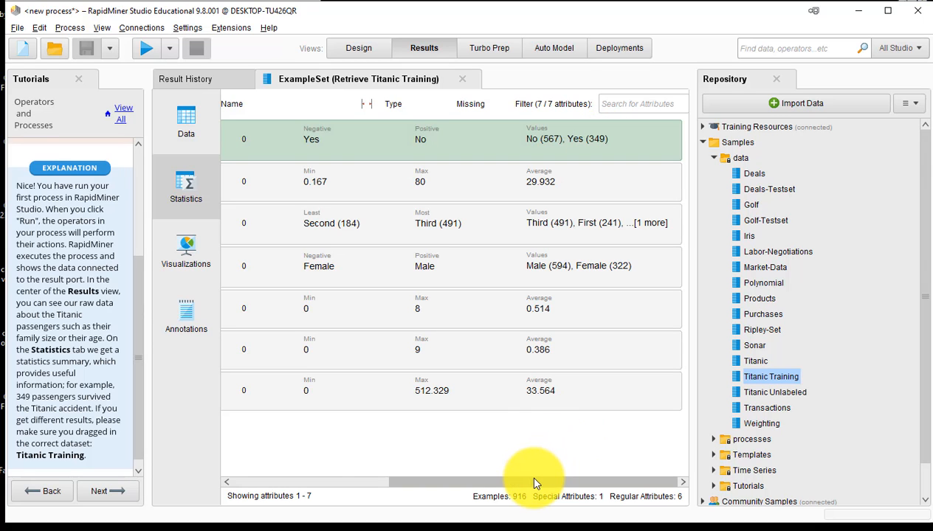
drag(537, 481, 381, 490)
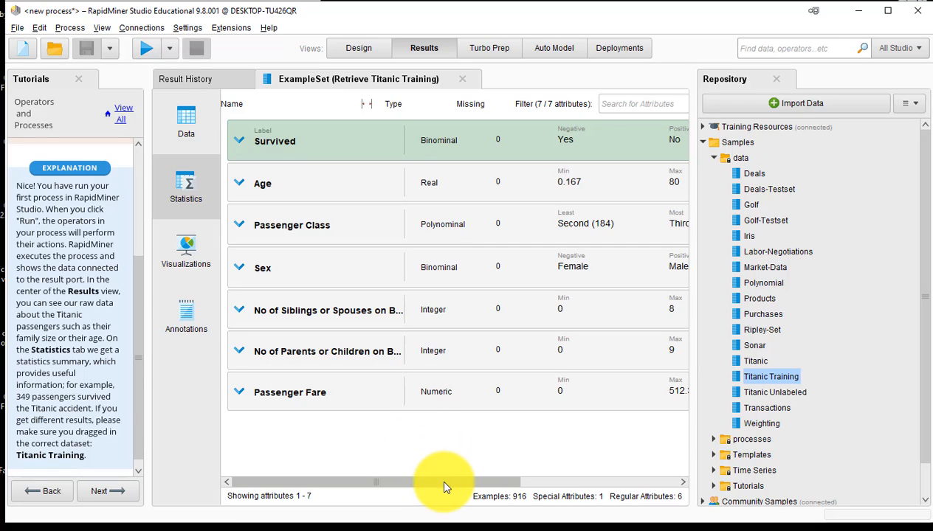
drag(443, 485, 644, 487)
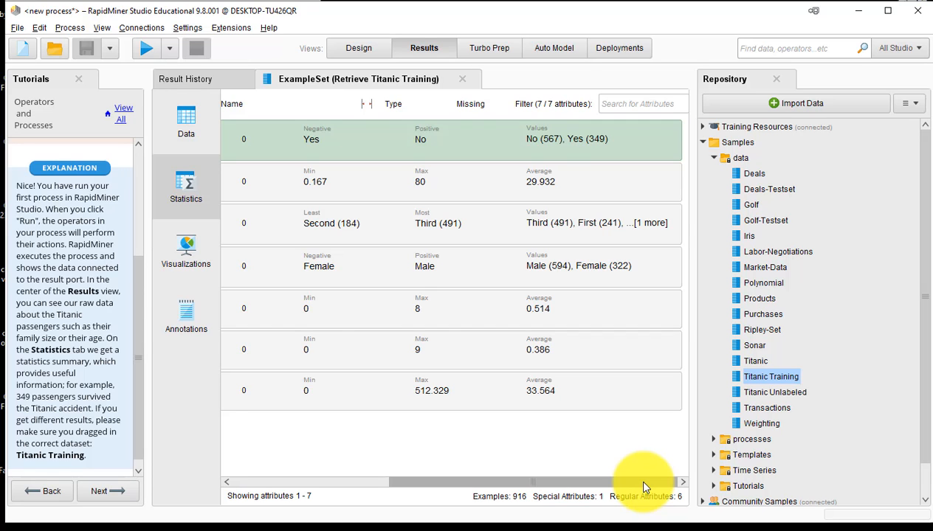
drag(643, 487, 380, 441)
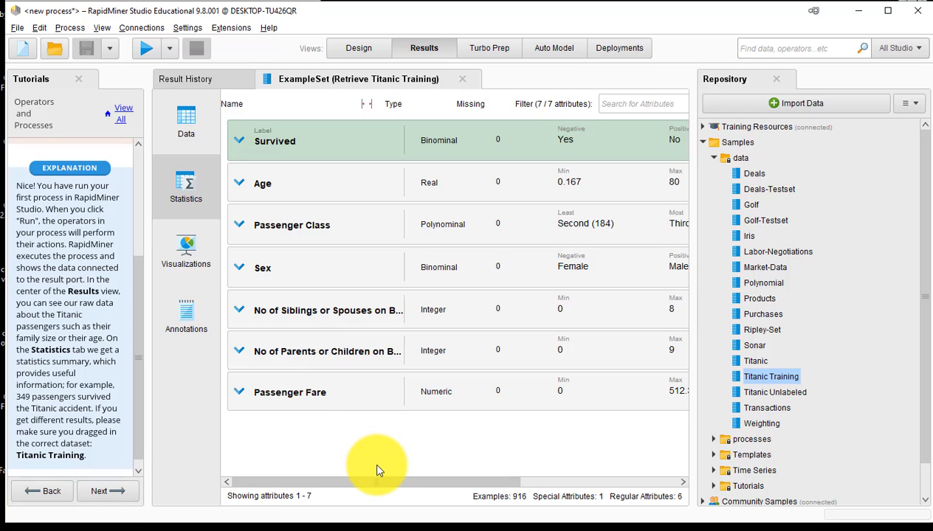
Step: Return to the Data view of the result and look at the Passenger Fare column
click(189, 125)
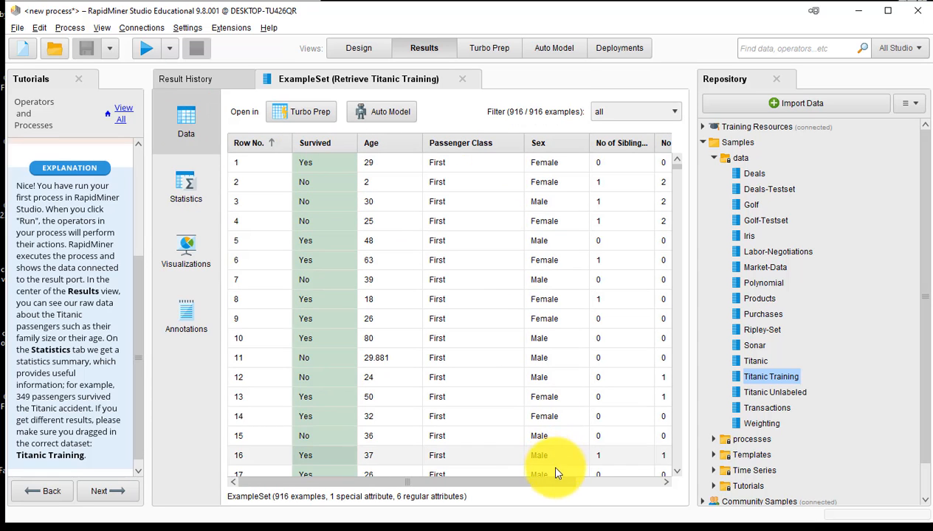
drag(554, 486, 670, 487)
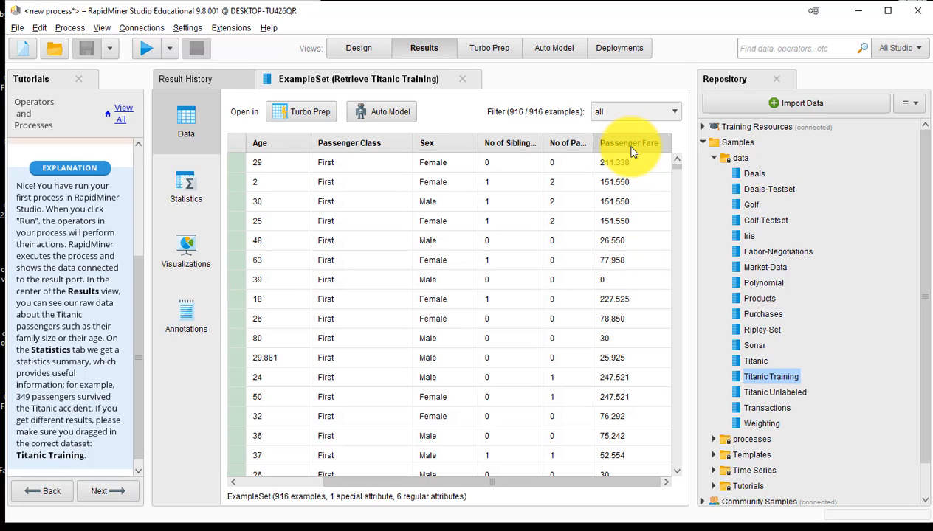
Step: Compare the Passenger Fare and other columns in the Data view with their attribute types and ranges in the Statistics view
mouse_move(631, 151)
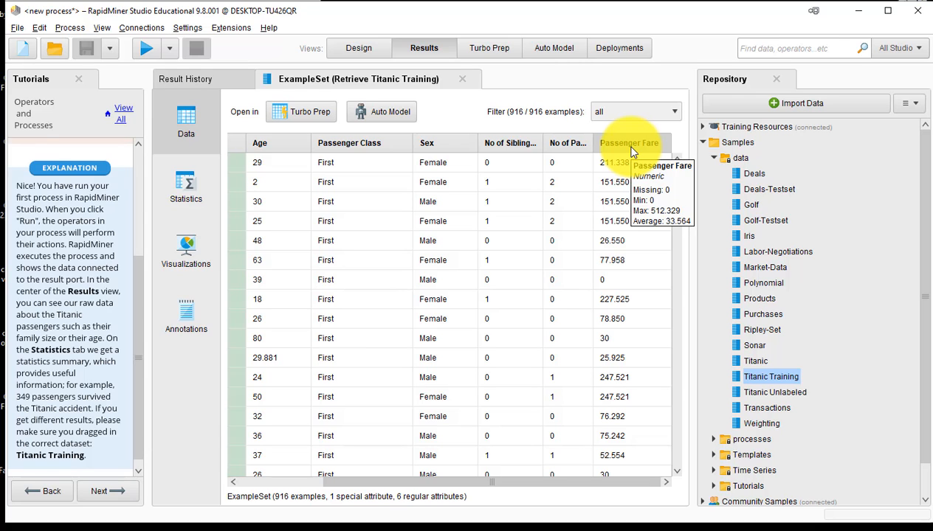
click(184, 192)
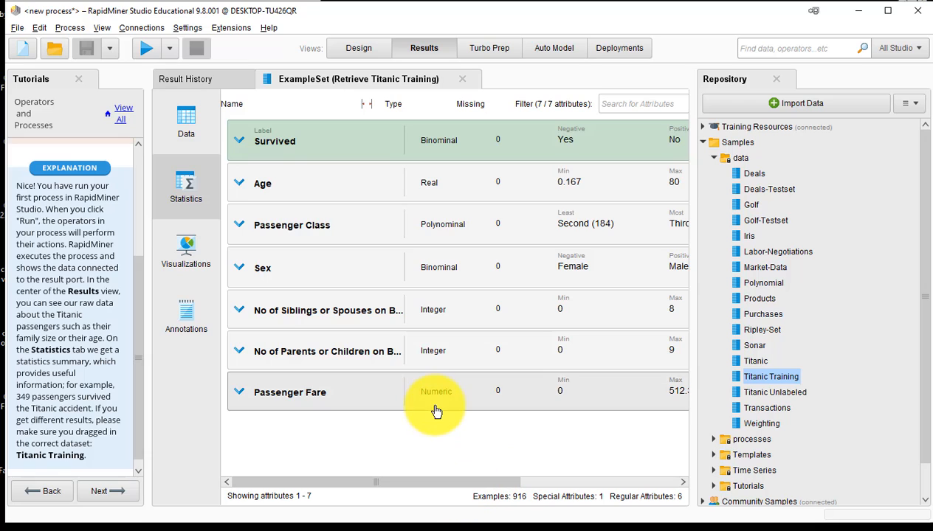
click(187, 121)
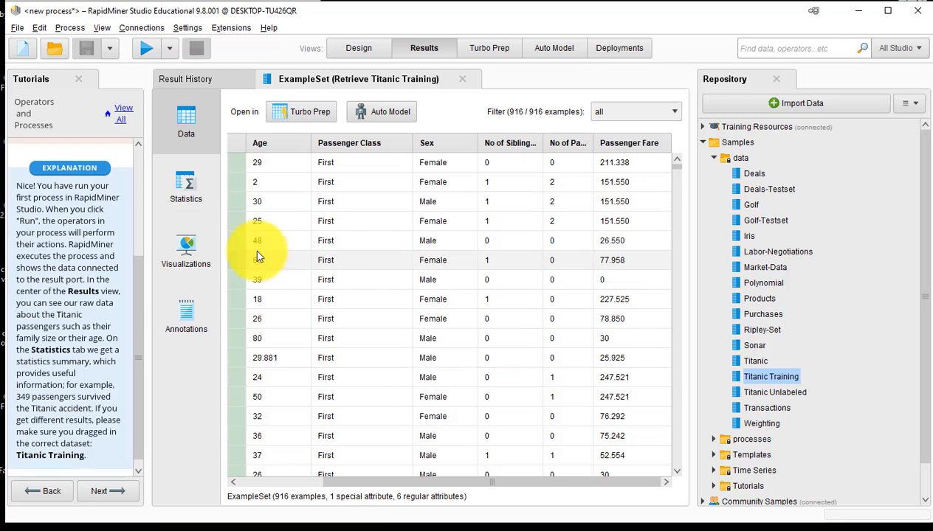
click(177, 186)
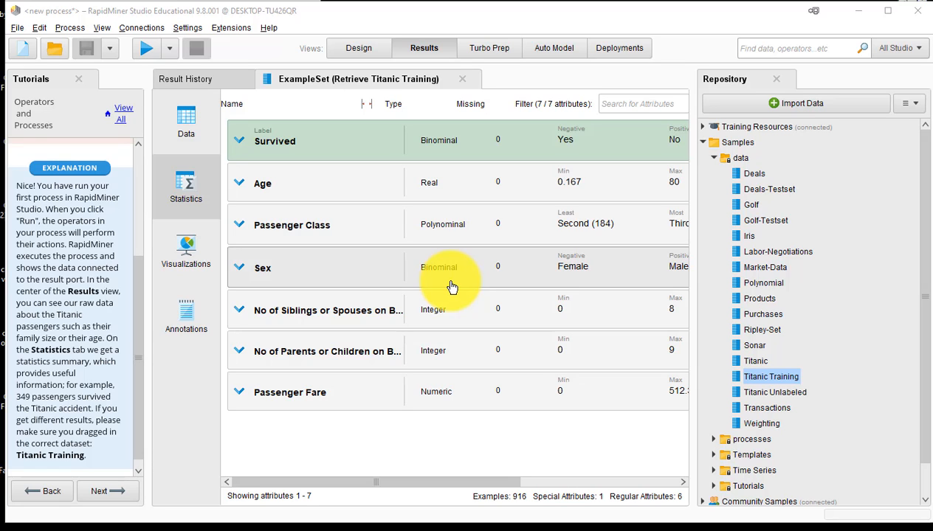
click(186, 140)
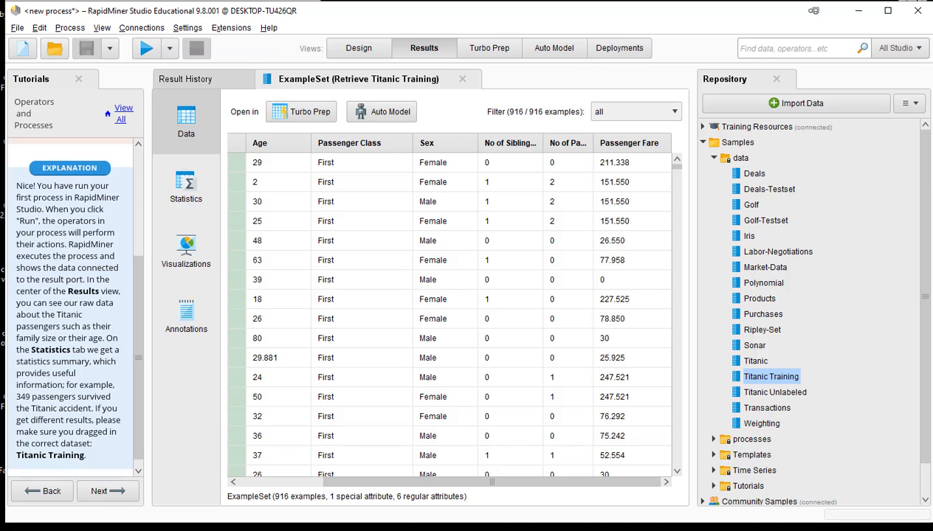
click(186, 186)
click(267, 143)
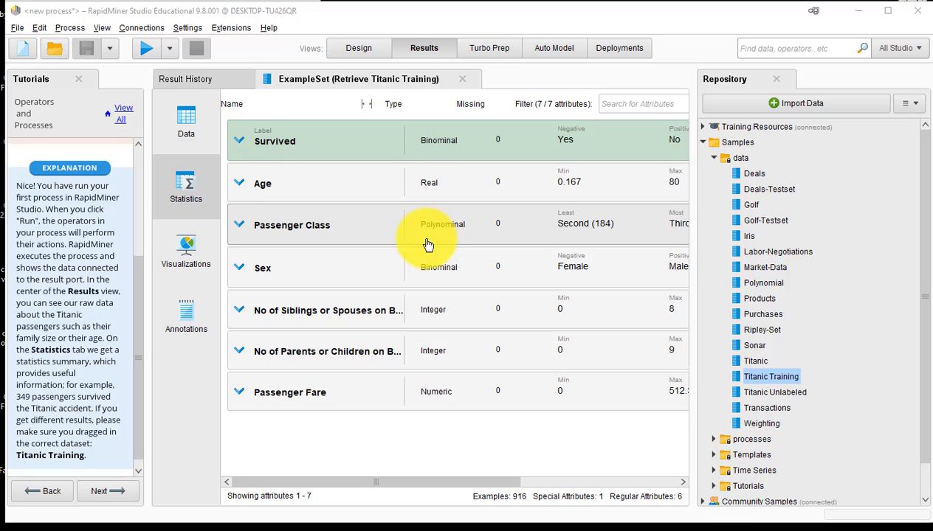
click(188, 194)
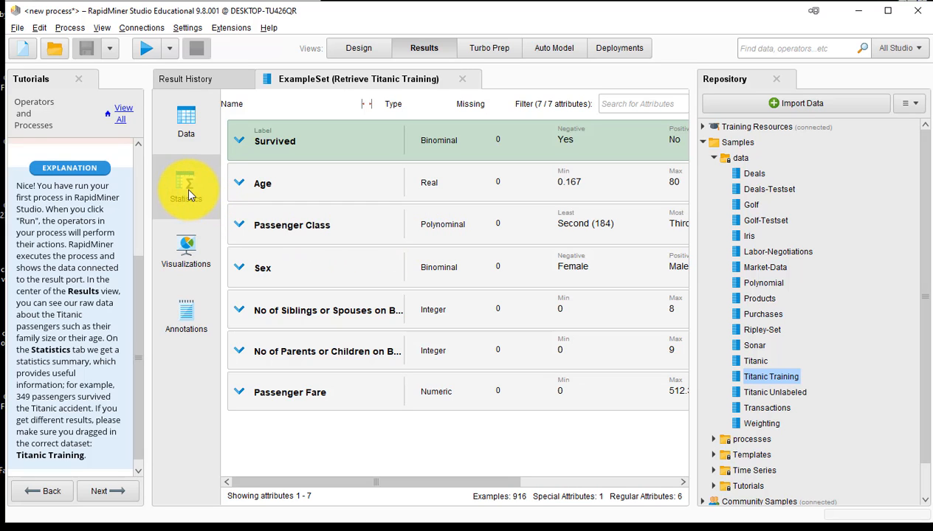
Step: Browse the passenger rows in the Data view down to the third-class passengers and return to the first rows
click(185, 127)
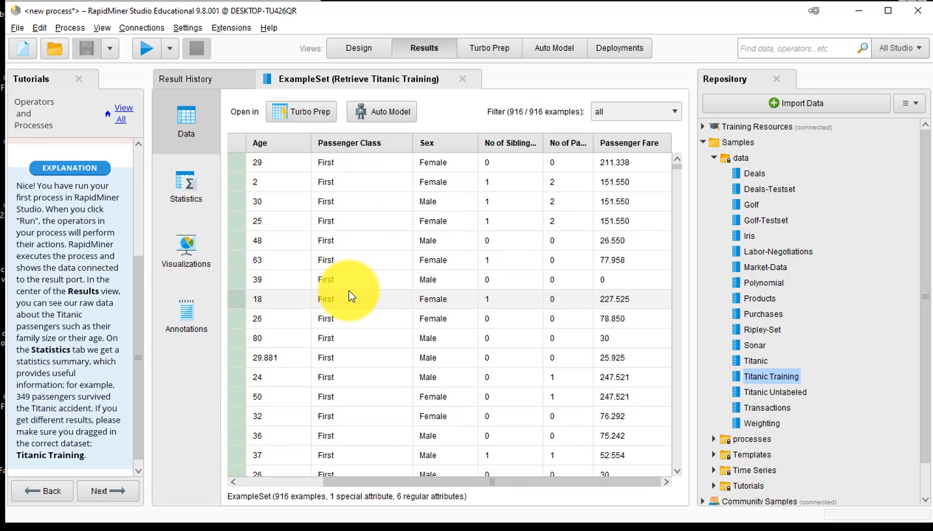
scroll(352, 301, down, 1)
scroll(351, 299, down, 10)
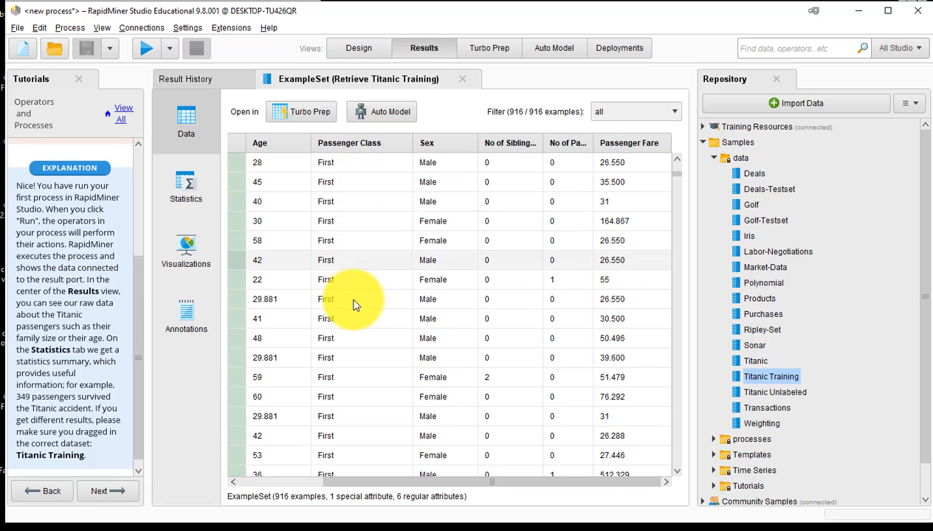
scroll(351, 310, down, 10)
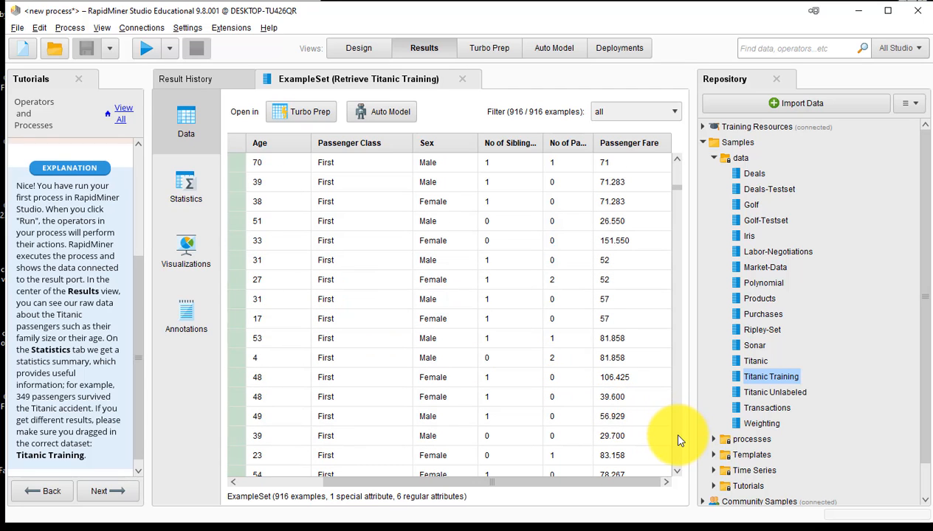
scroll(678, 435, down, 10)
scroll(679, 440, down, 15)
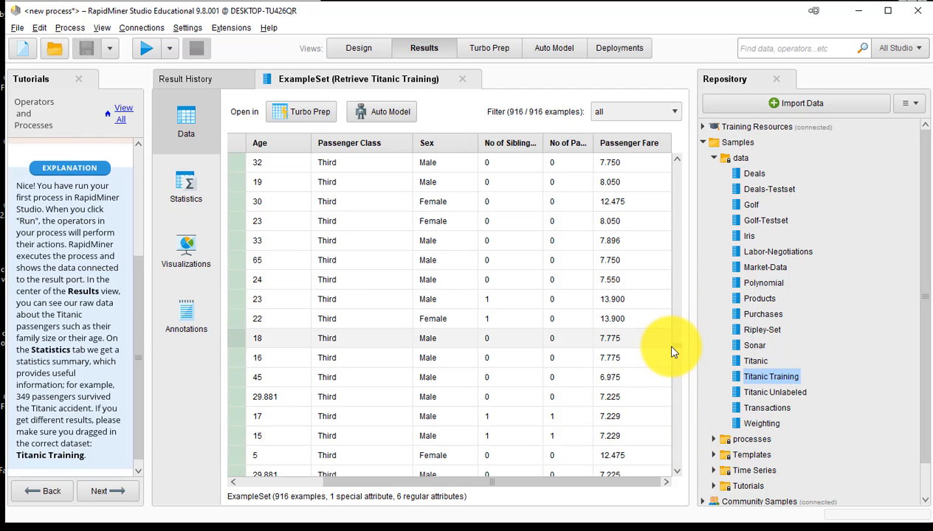
drag(675, 347, 676, 159)
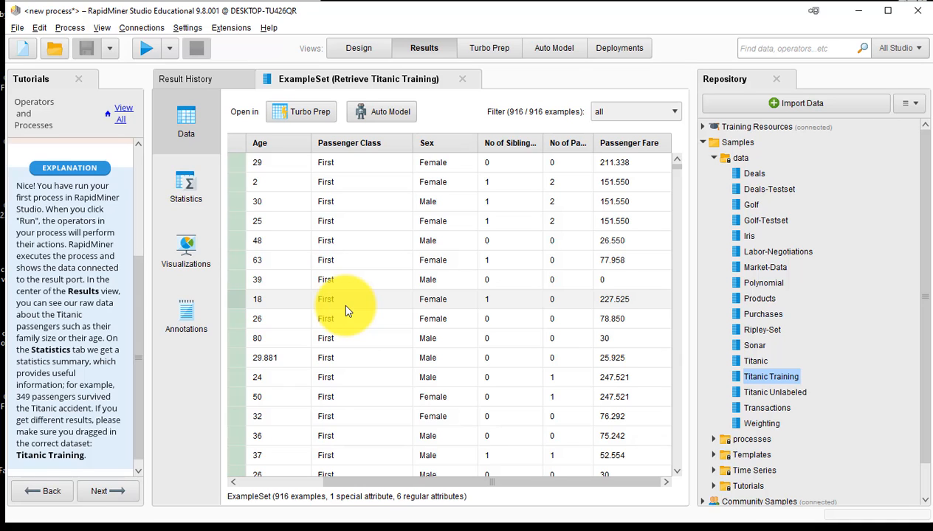
Step: Review the result's statistics and the process design, and open the result's Visualizations view
click(189, 183)
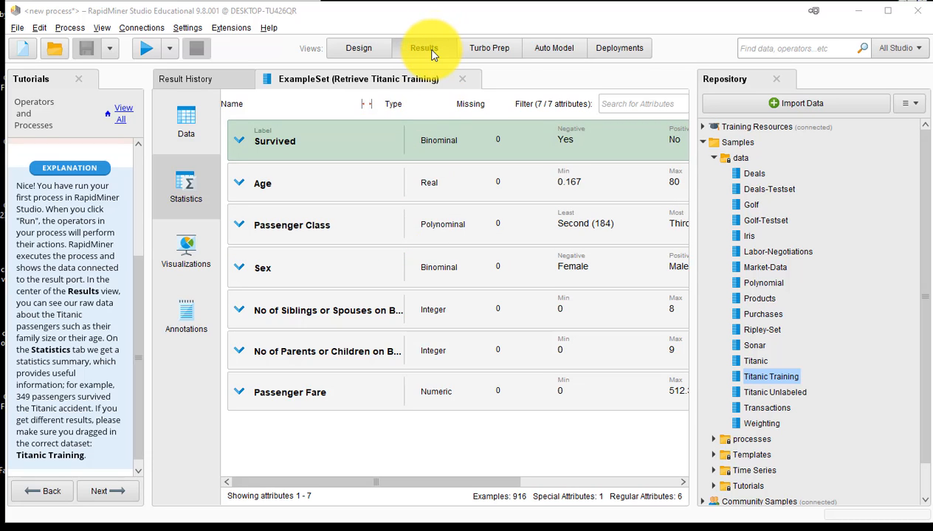
click(368, 52)
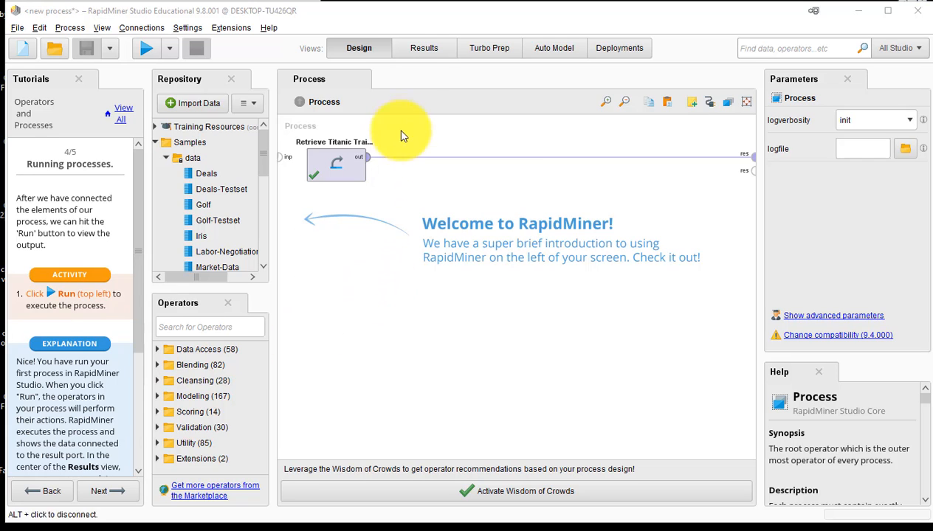
click(417, 50)
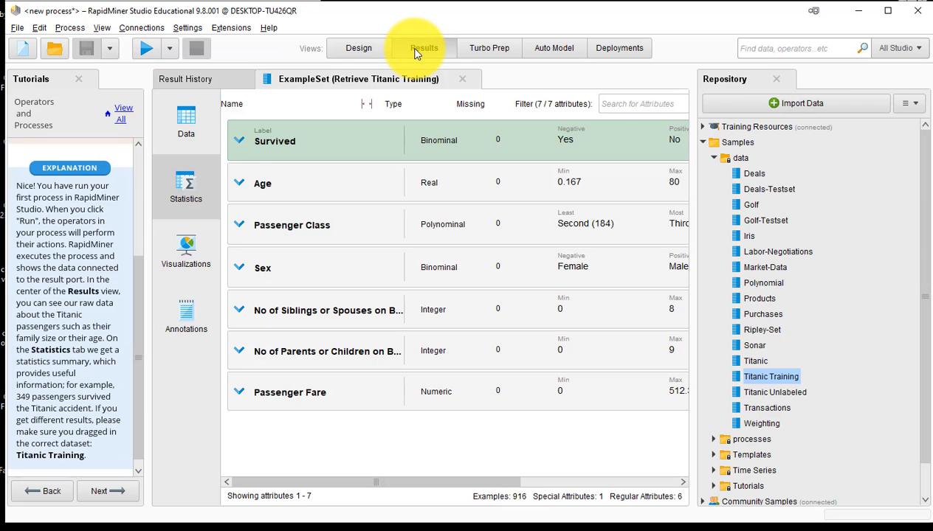
click(188, 123)
click(188, 190)
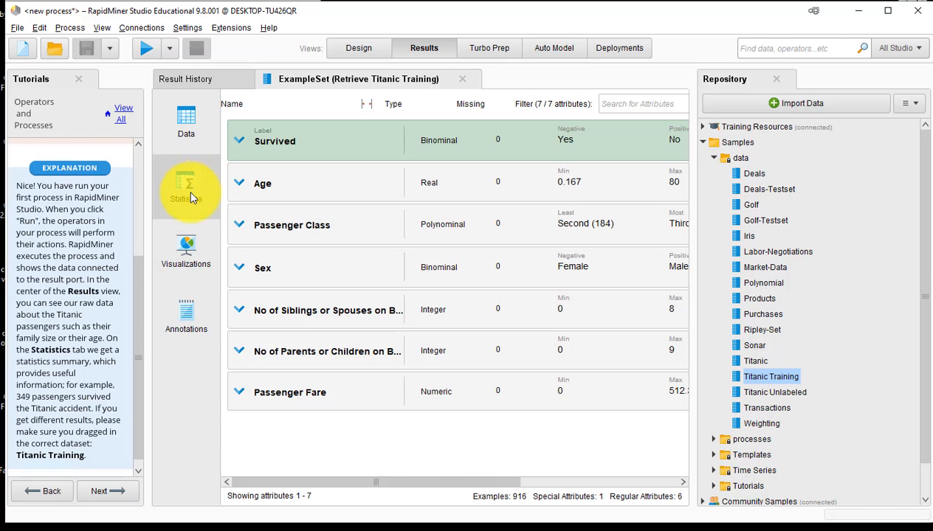
click(186, 253)
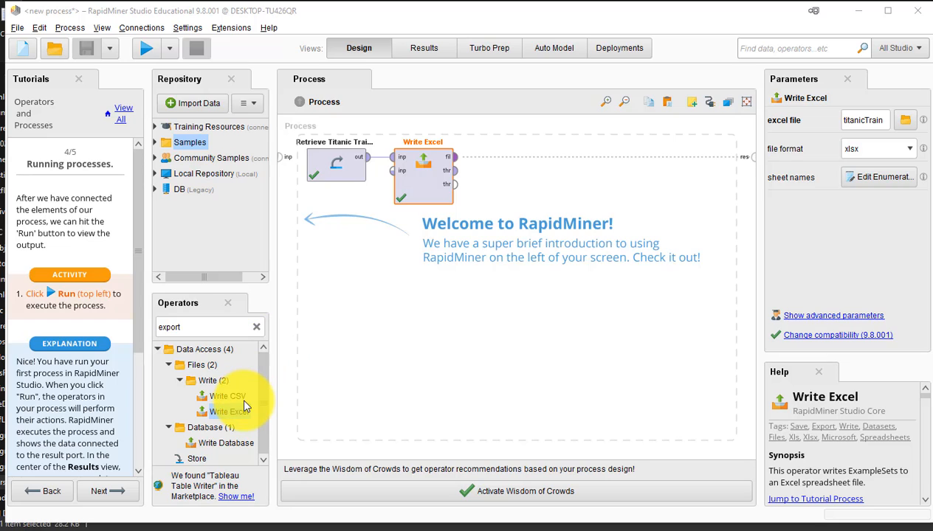
drag(240, 395, 238, 418)
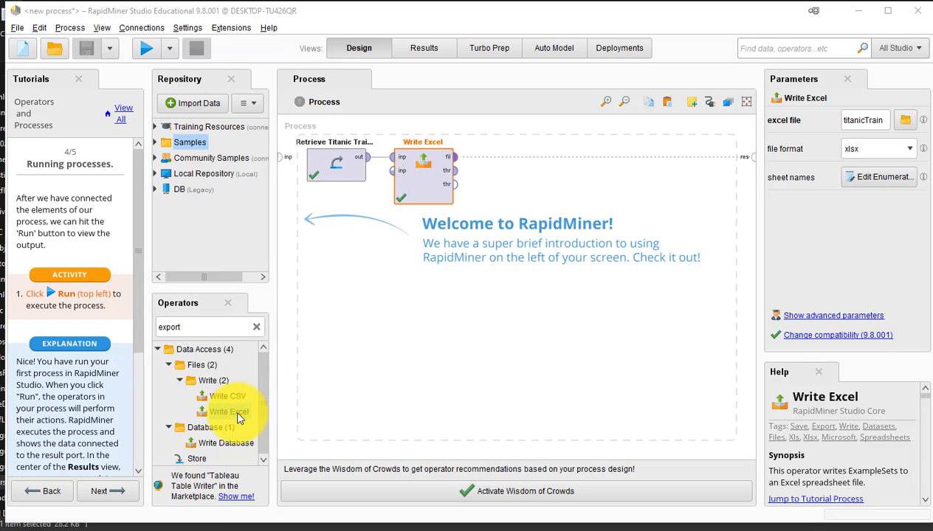
drag(234, 407, 208, 381)
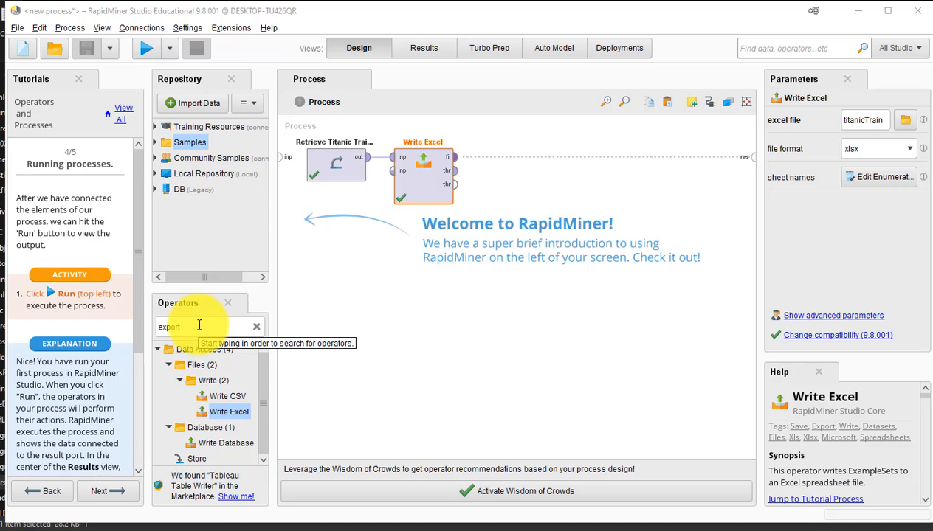
click(16, 28)
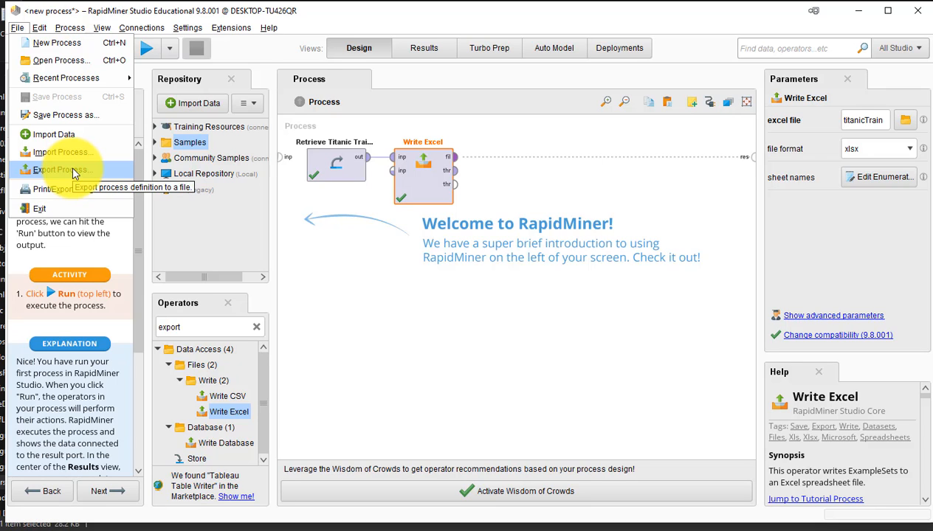
click(221, 412)
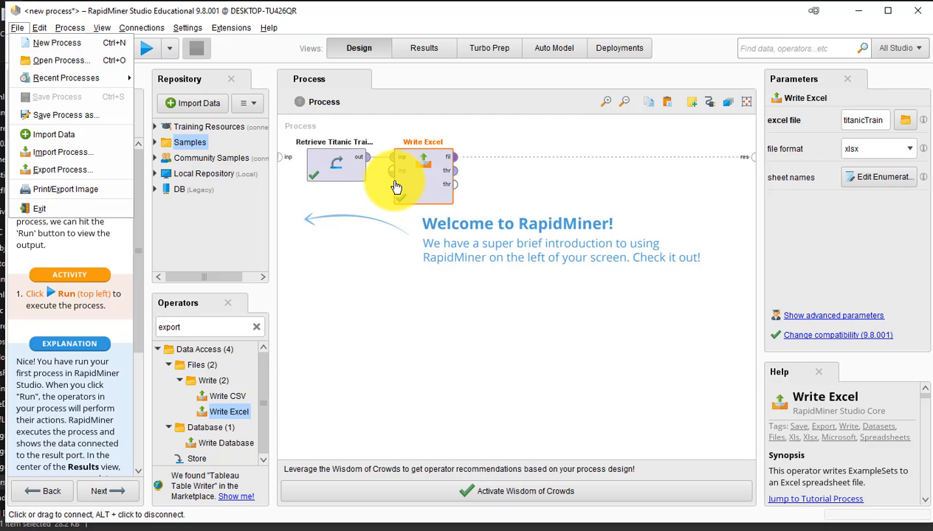
click(141, 28)
mouse_move(177, 62)
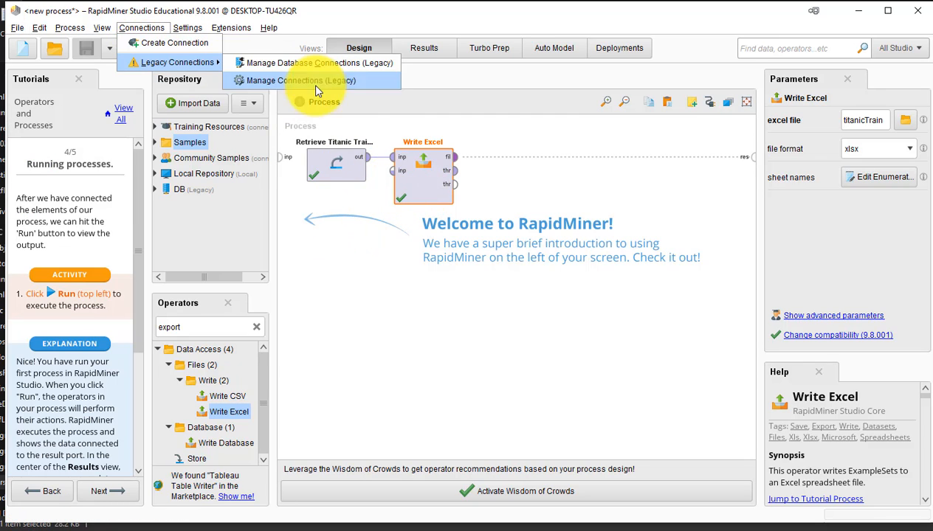
click(514, 82)
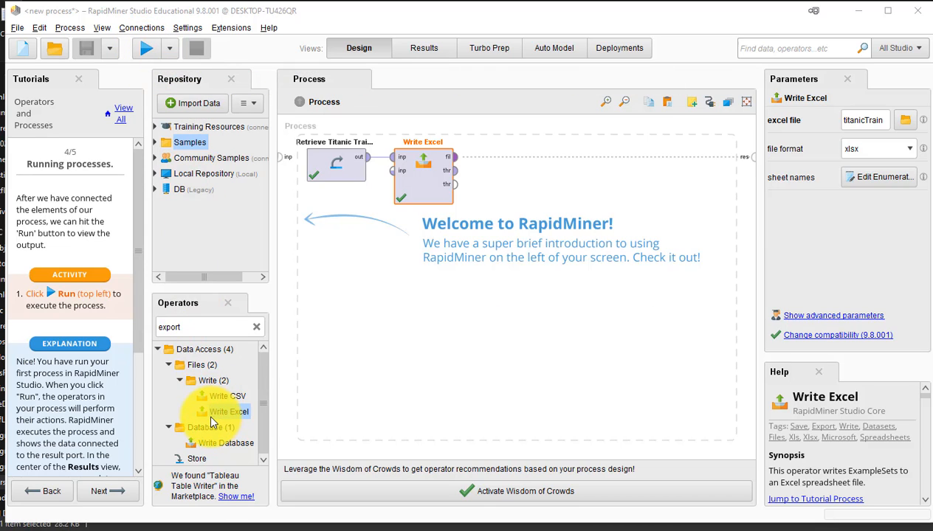
Step: Check the output folder of the Write Excel operator, and switch to File Explorer to open titanicTrain.xlsx from that folder in Excel
click(911, 122)
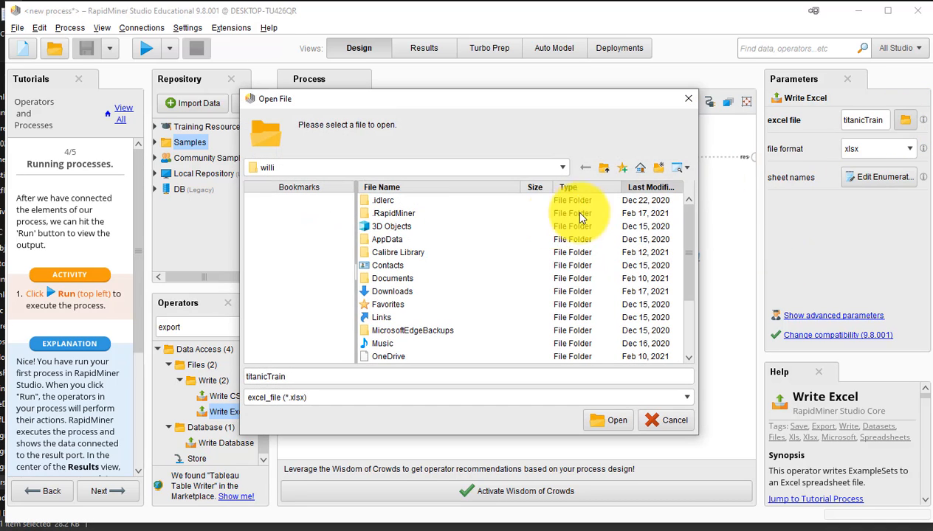
click(686, 103)
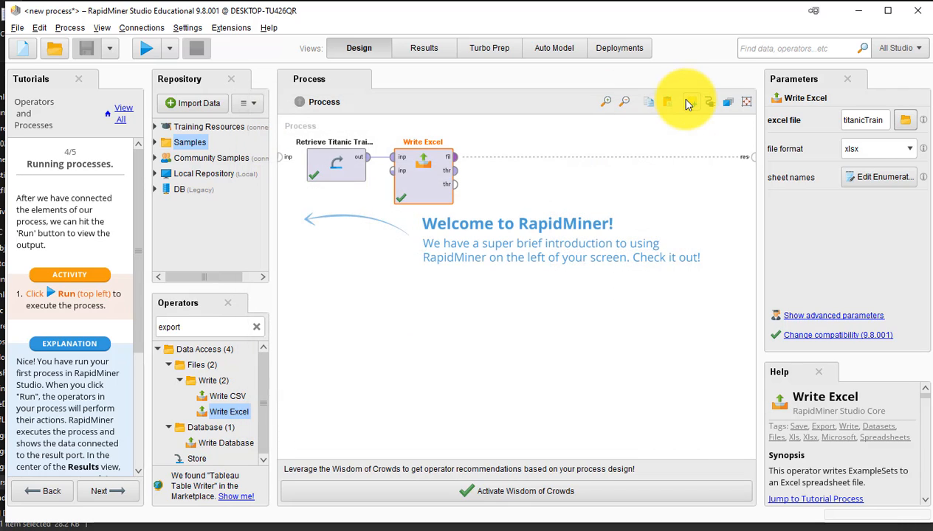
click(3, 413)
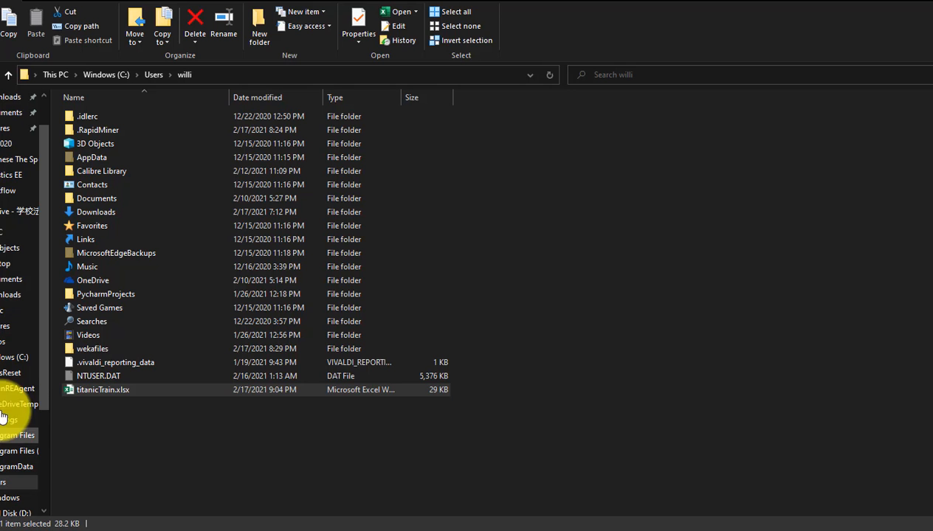
double_click(102, 391)
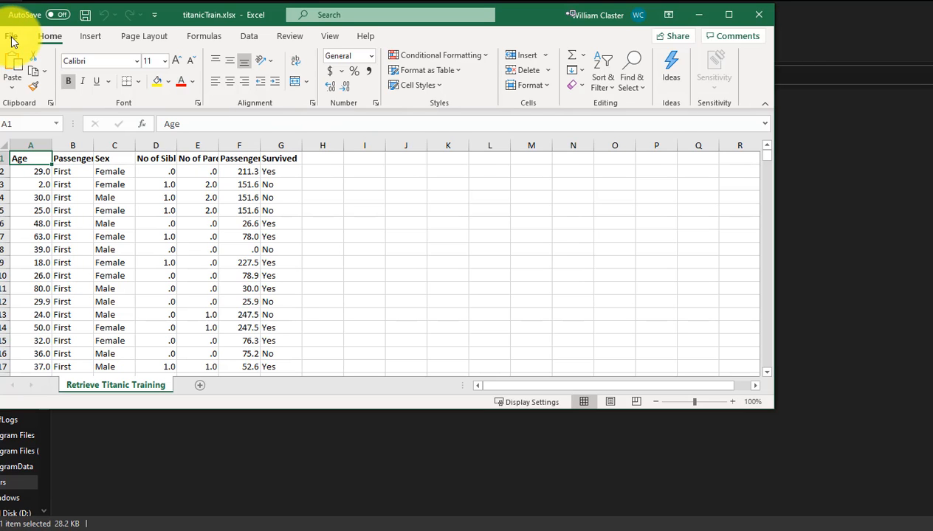
Step: Save the workbook as titanicTrain in CSV (Comma delimited) format in the same folder and close Excel
click(11, 39)
click(31, 209)
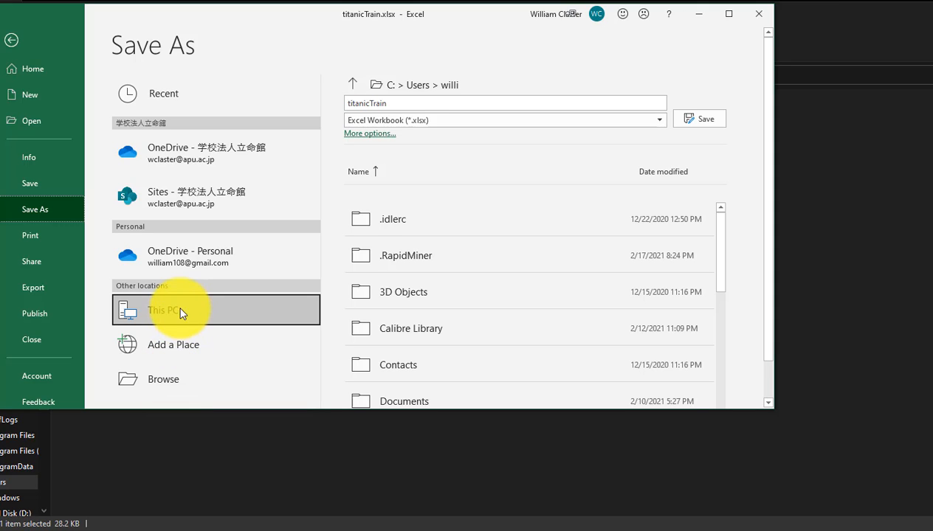
click(479, 119)
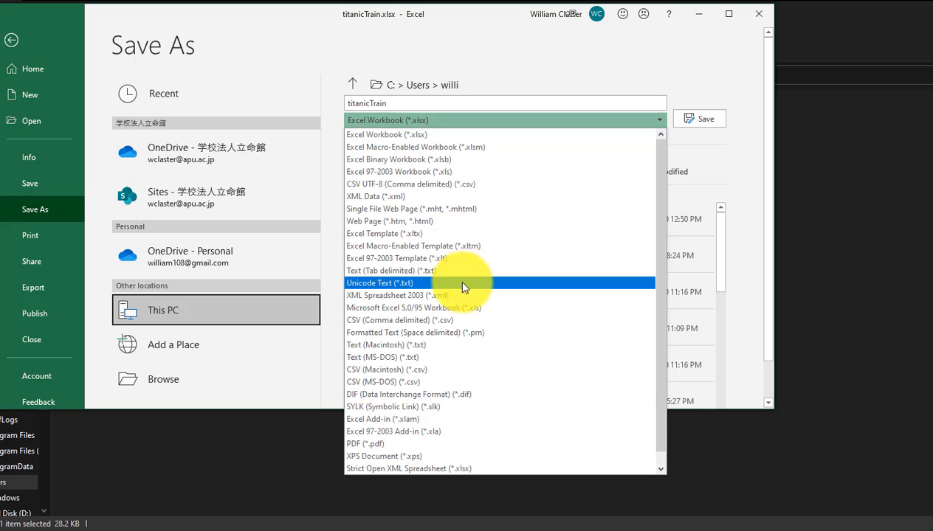
click(463, 322)
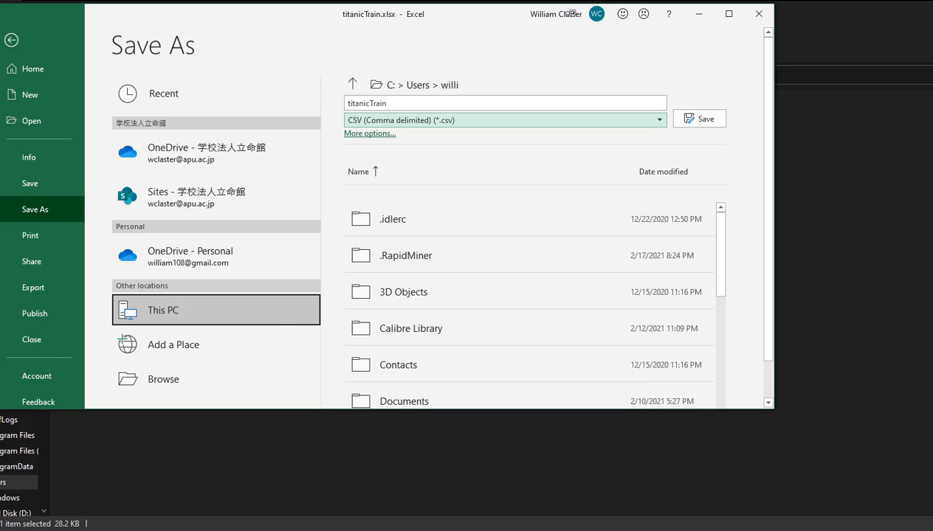
click(698, 122)
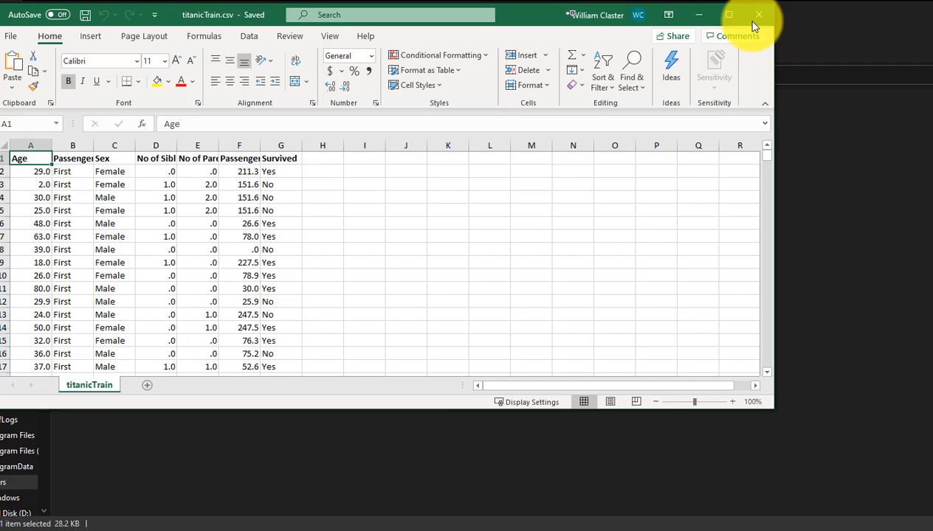
click(754, 15)
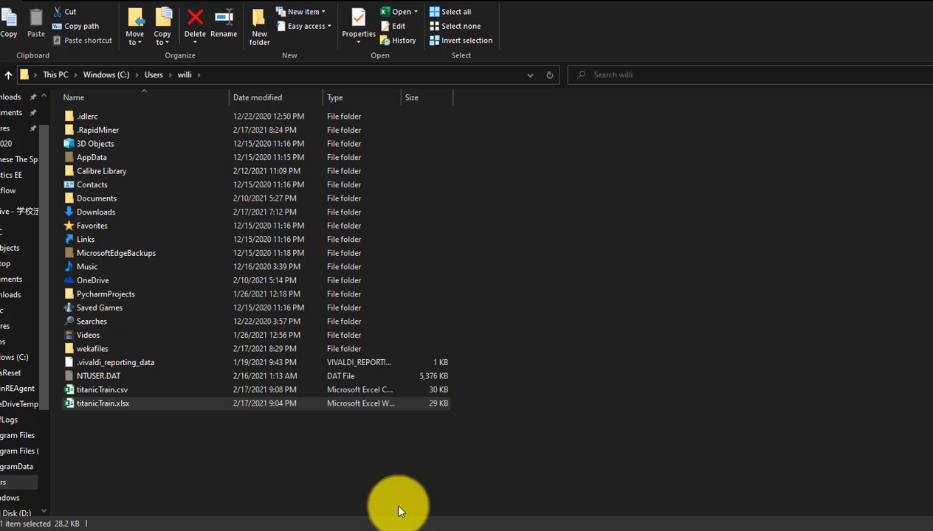
Step: Switch to Weka, close the KnowledgeFlow Environment without saving the Untitled1 flow, and launch the Explorer
mouse_move(715, 528)
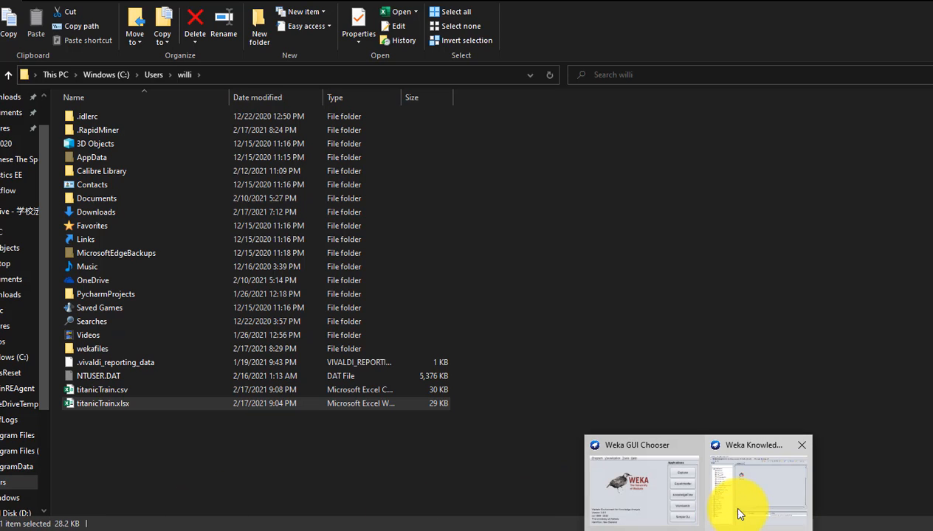
click(743, 503)
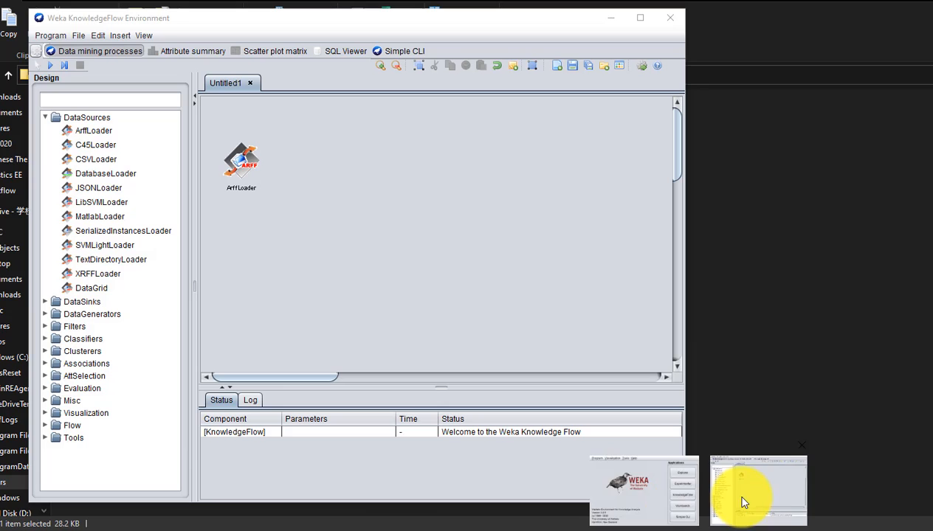
click(672, 24)
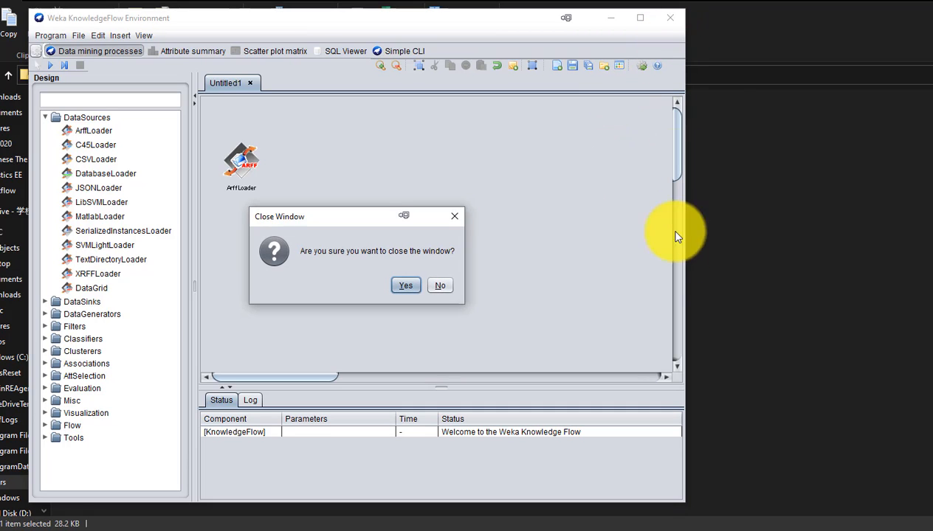
click(402, 286)
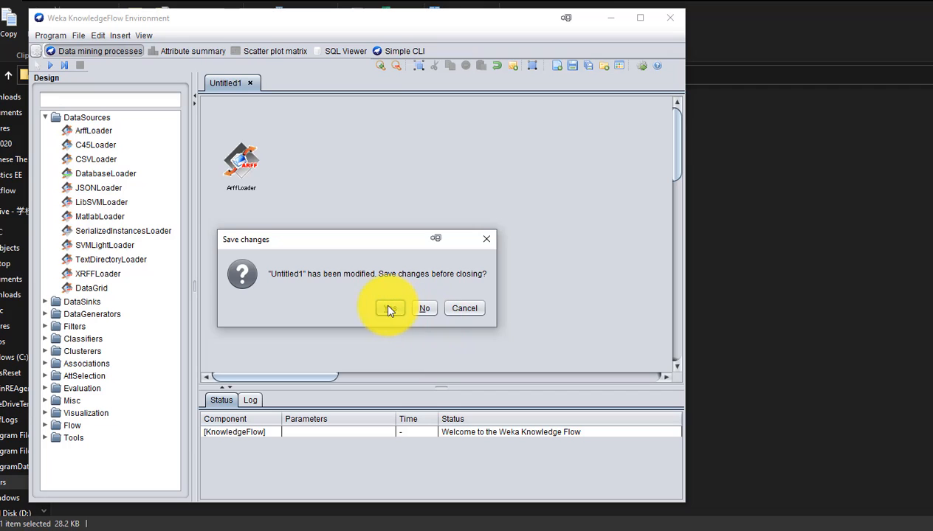
click(424, 309)
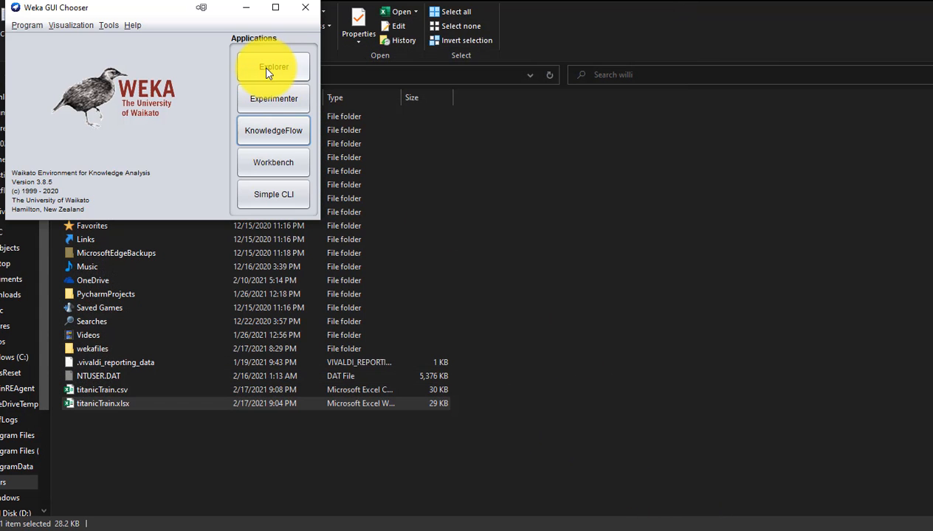
click(266, 68)
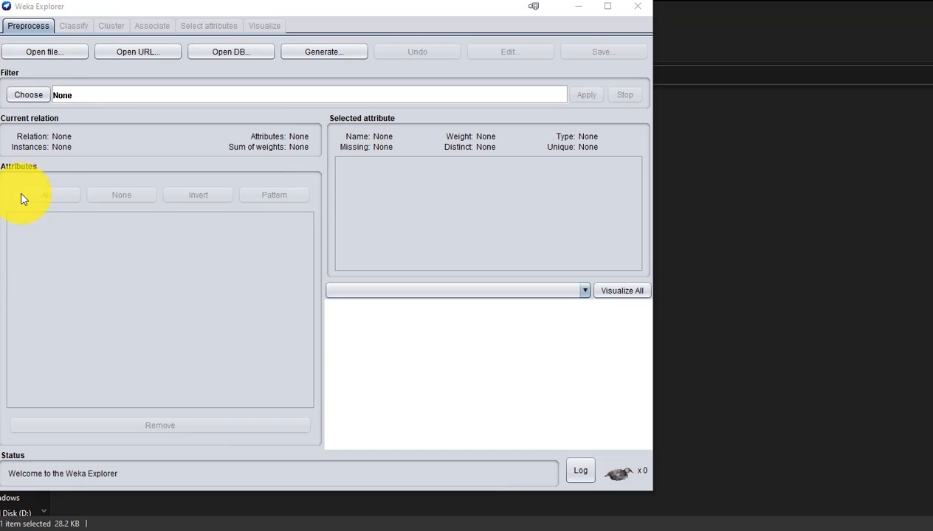
Step: Load titanicTrain.csv from the user's home folder into the Explorer, choosing CSV data files (*.csv) as the file type
click(43, 58)
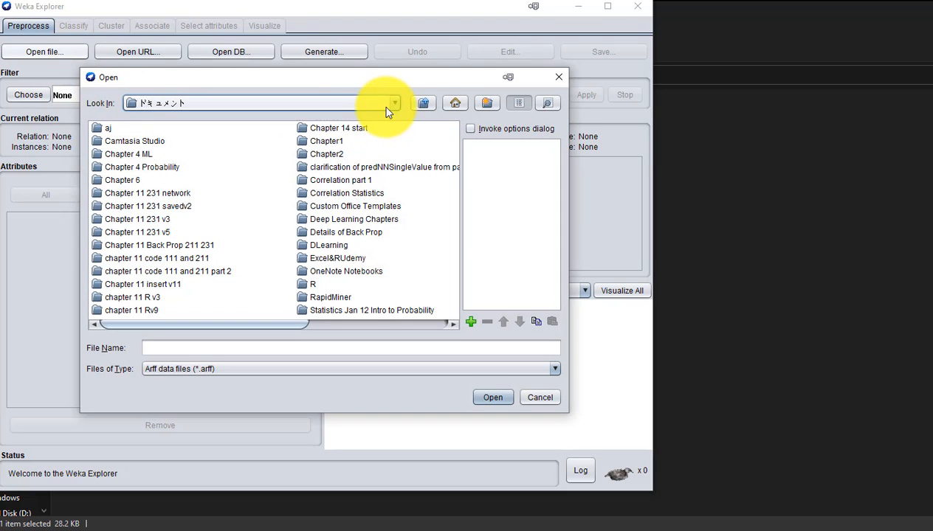
click(424, 103)
click(431, 105)
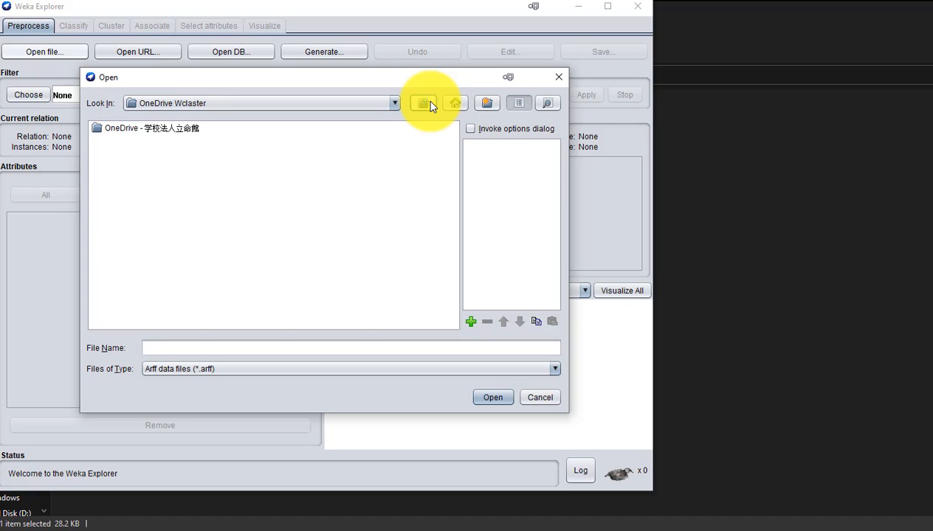
click(431, 105)
click(431, 105)
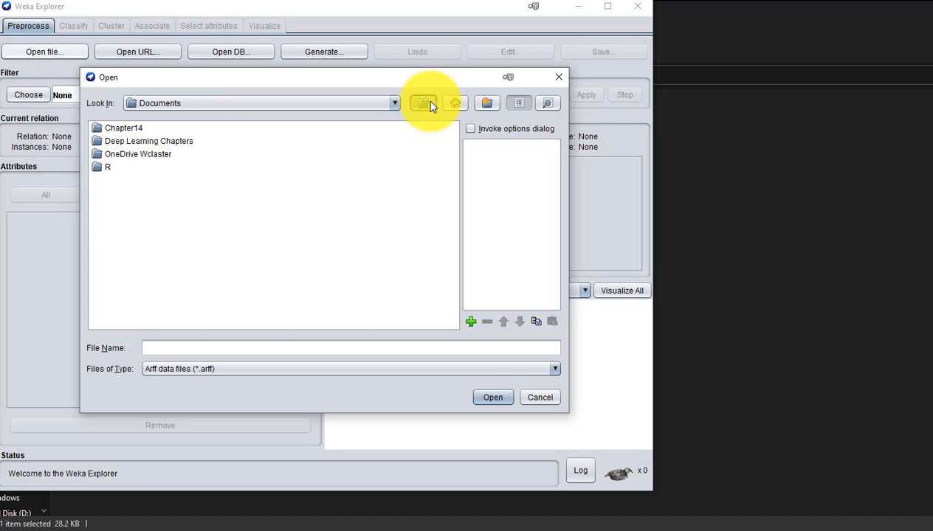
click(228, 371)
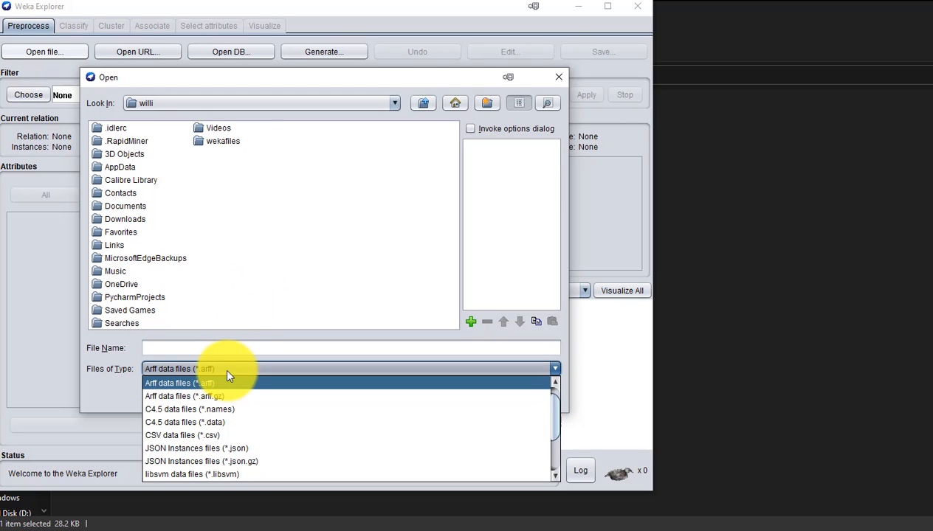
click(211, 437)
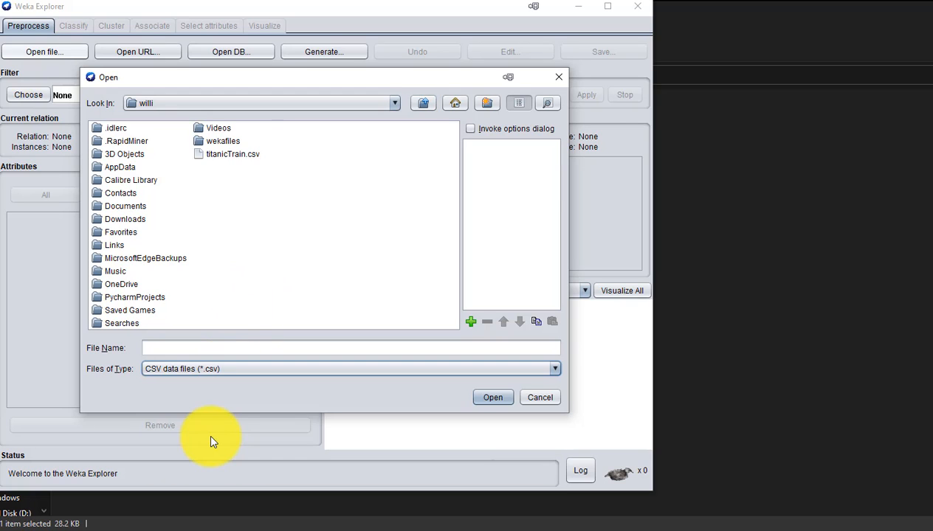
click(236, 154)
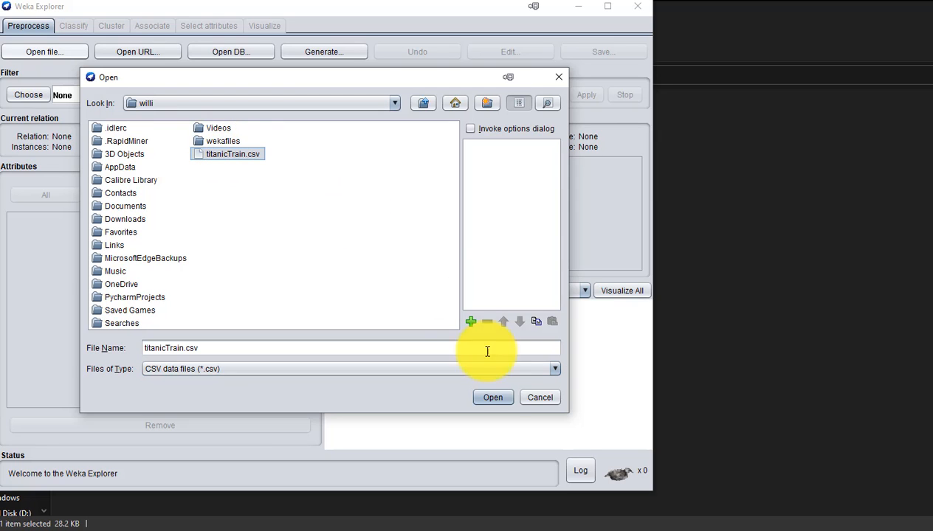
click(494, 397)
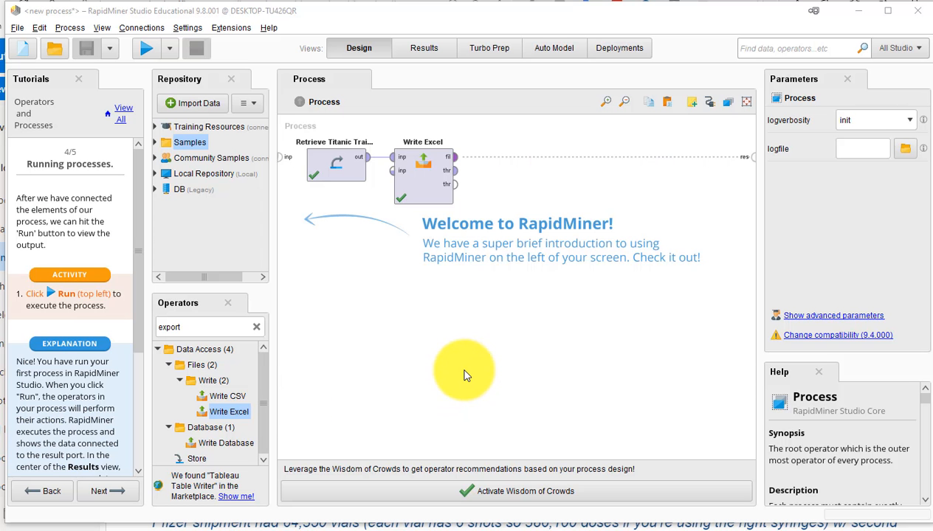
Step: In RapidMiner Studio, delete the Write Excel operator from the process and advance the tutorial to its final review page
click(422, 185)
right_click(422, 180)
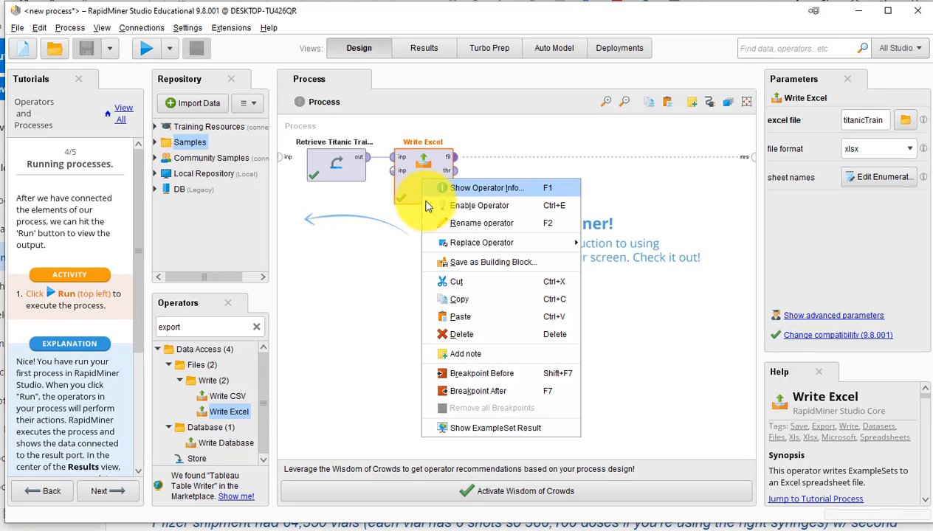
click(459, 334)
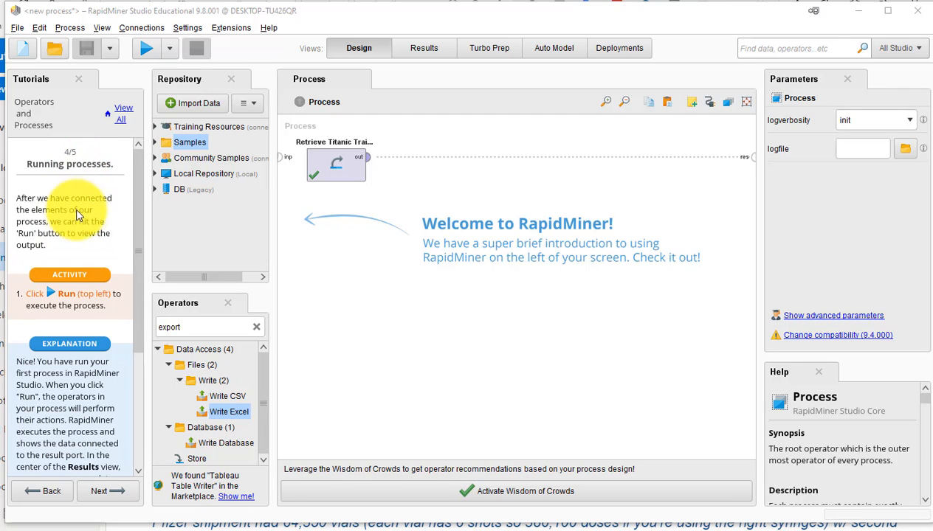
click(111, 492)
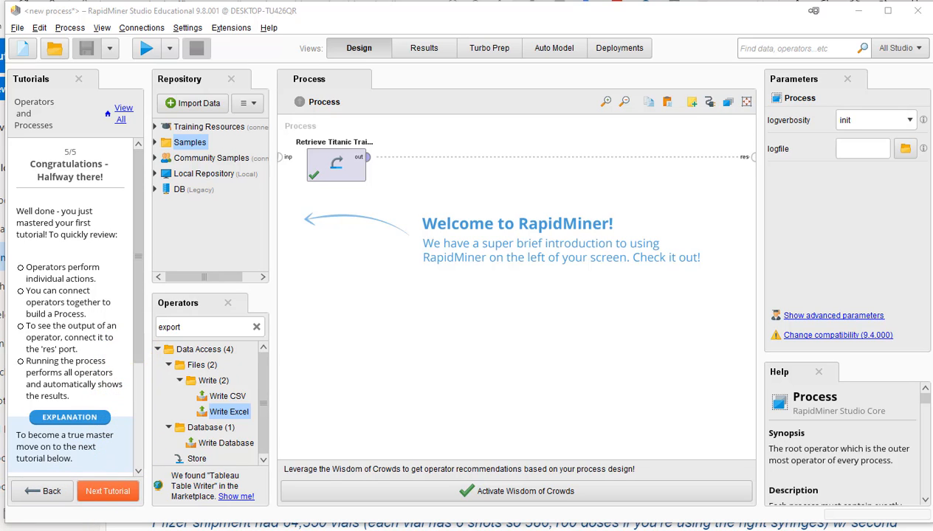
scroll(70, 354, down, 1)
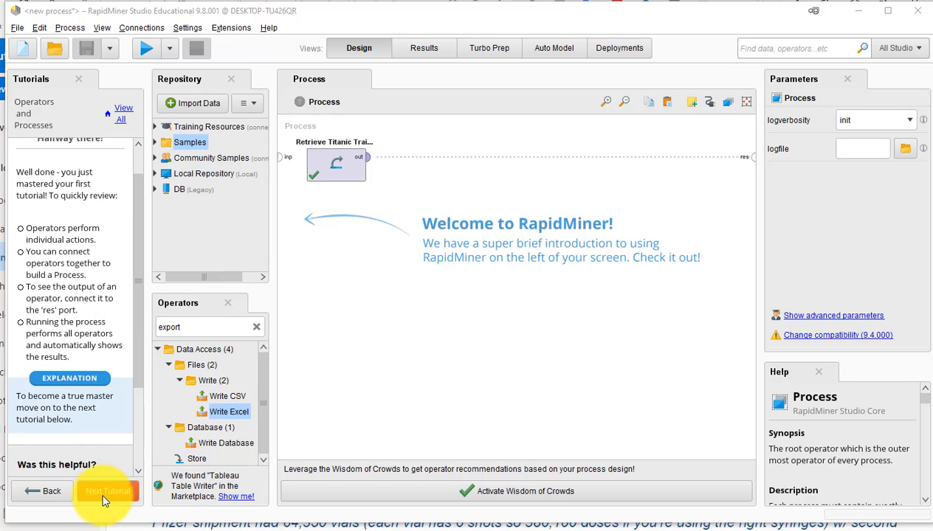